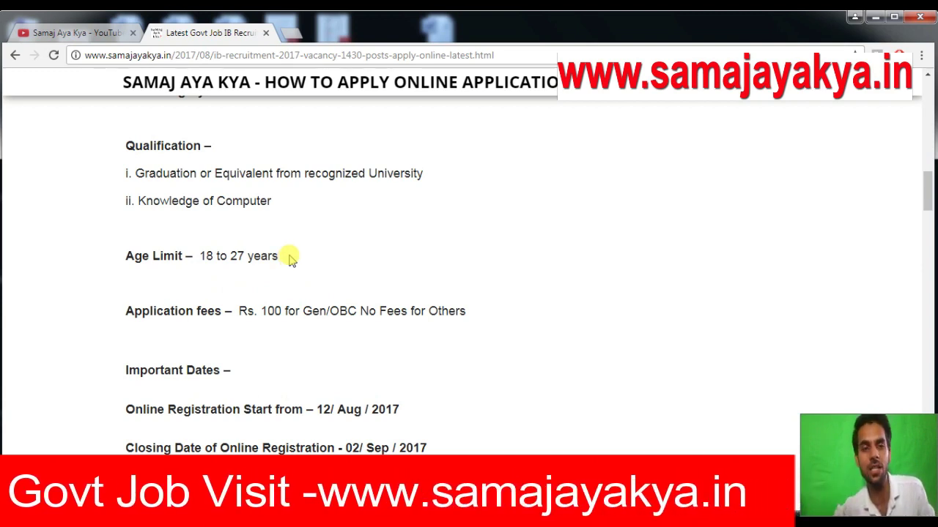
Scroll the IB recruitment article down to the Important Links section with 'Apply Online - Click Here'.
scroll(362, 234, down, 1)
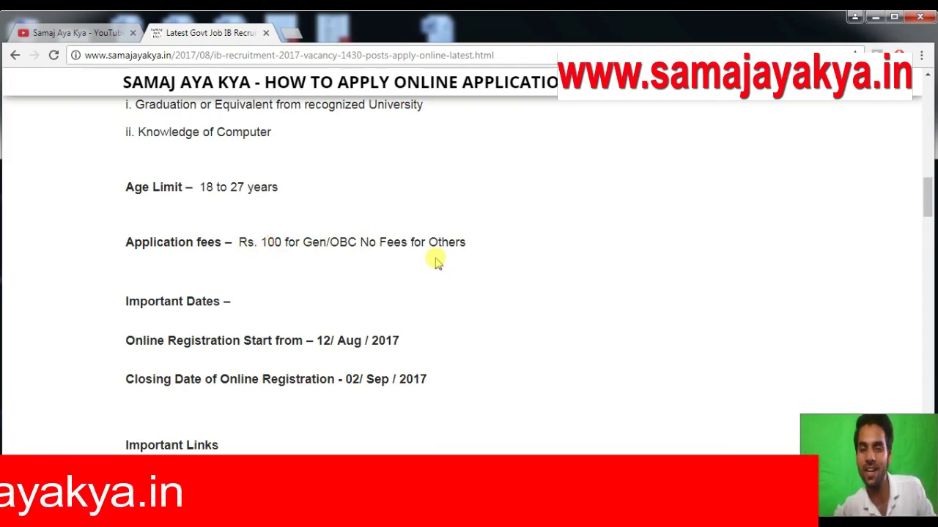
scroll(437, 251, down, 3)
scroll(410, 260, down, 1)
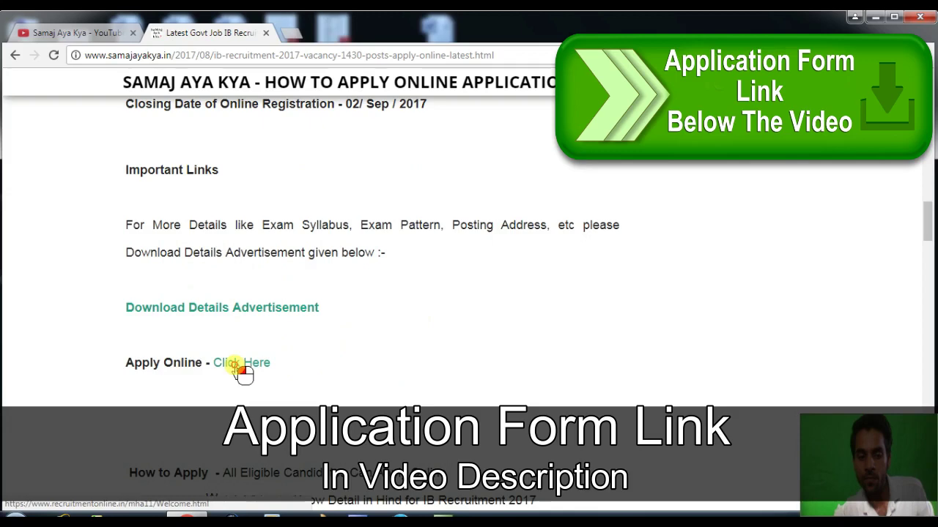
Open the IB ACIO online application site and dismiss its welcome popup.
click(236, 365)
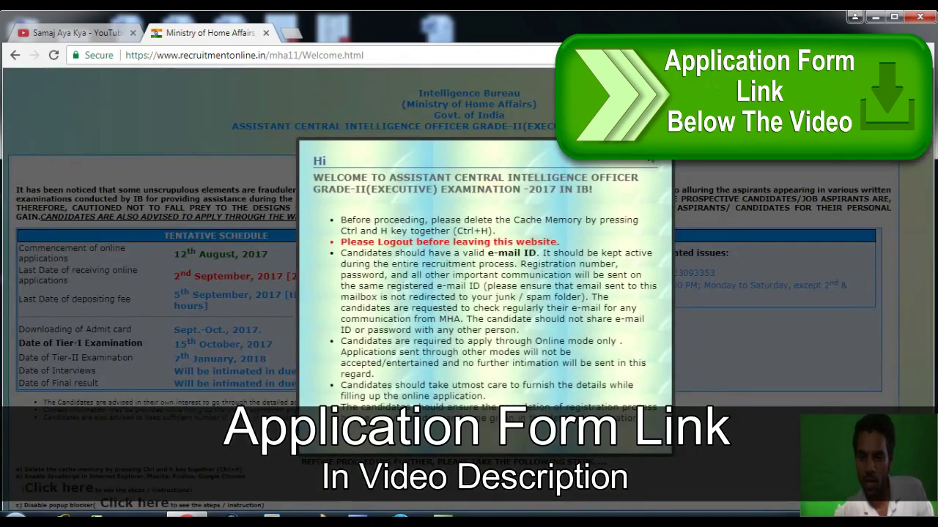
click(327, 79)
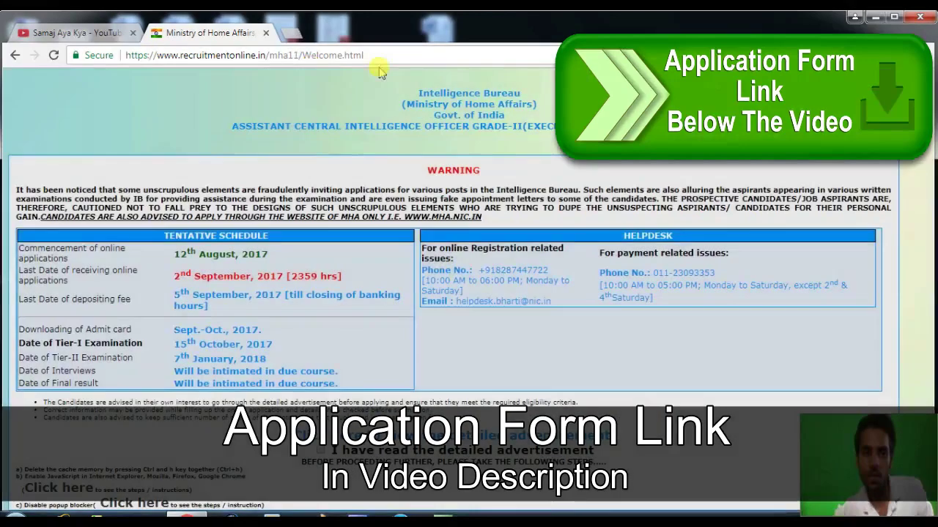
drag(366, 56, 100, 61)
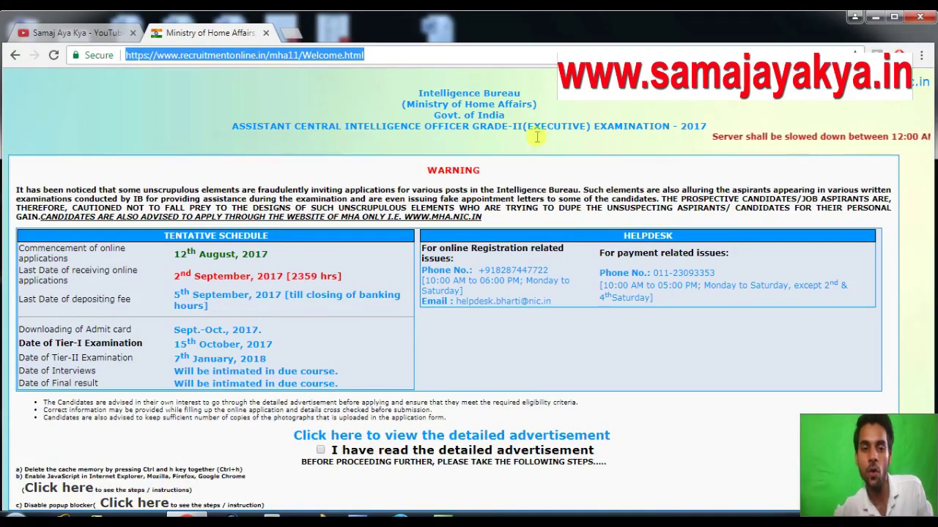
Confirm having read the detailed advertisement, proceed, and start New User registration.
click(320, 449)
click(670, 486)
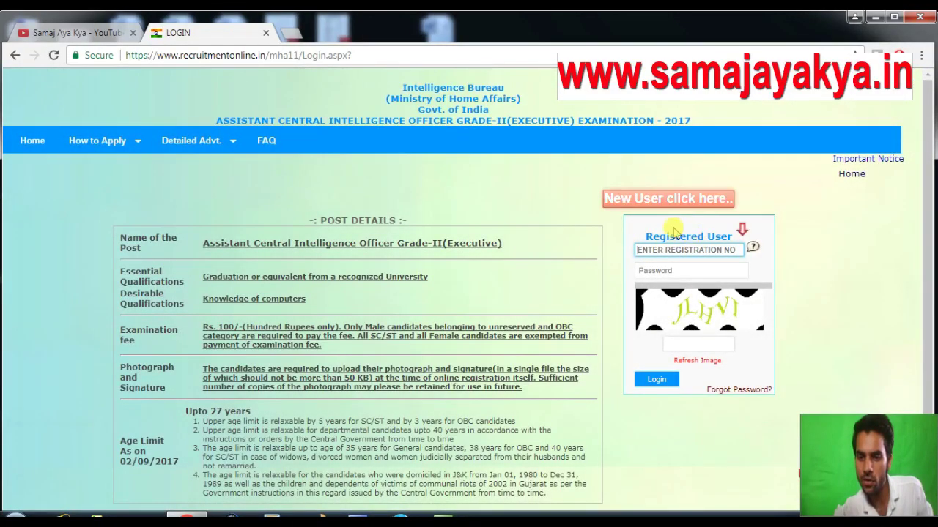
click(668, 199)
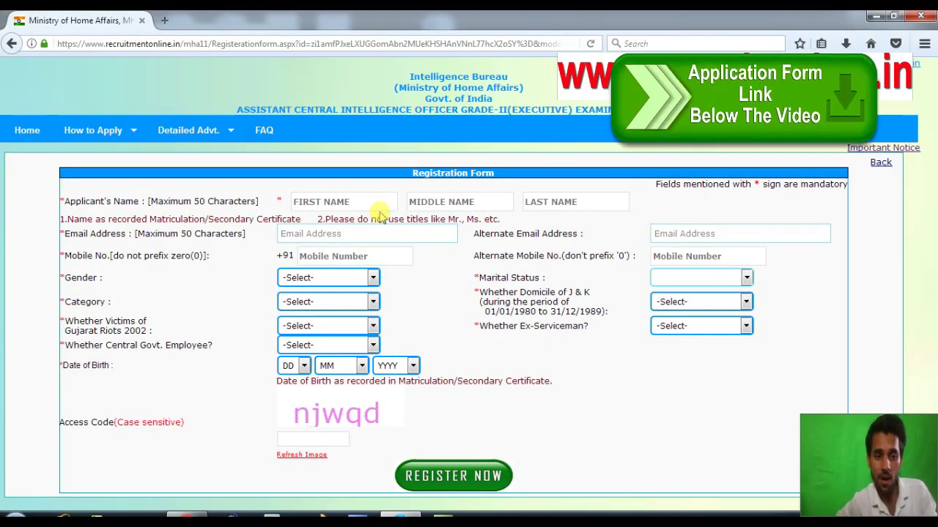
Fill in the applicant's first name, last name and Rediffmail e-mail address on the registration form.
click(331, 197)
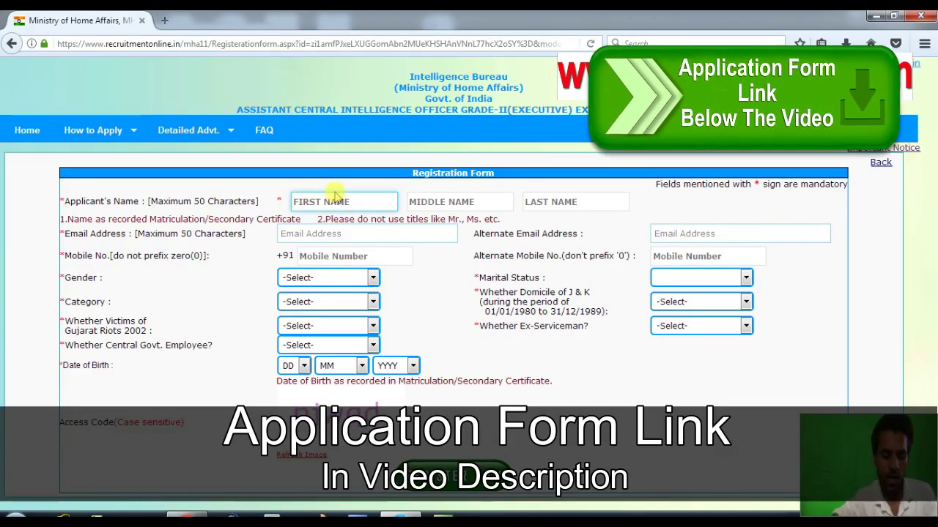
text(VIVE)
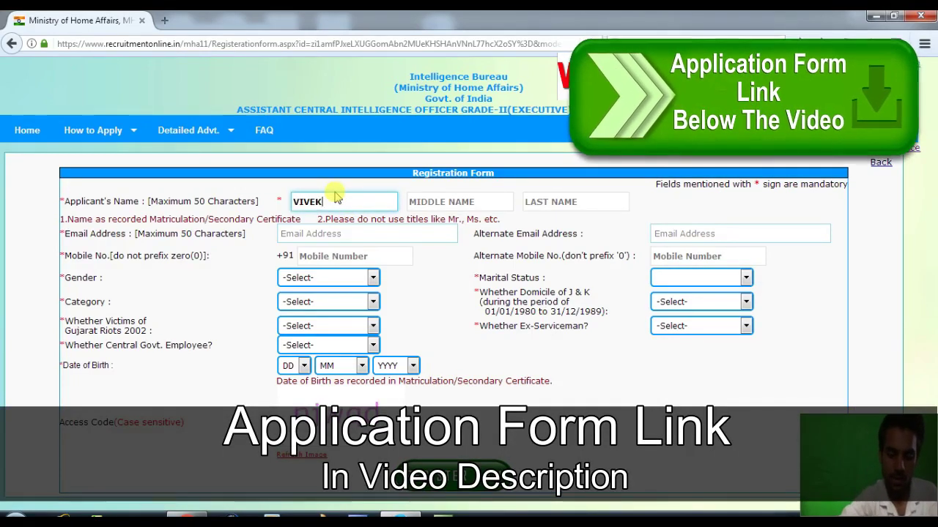
text(K)
key(Tab)
key(Tab)
text(K)
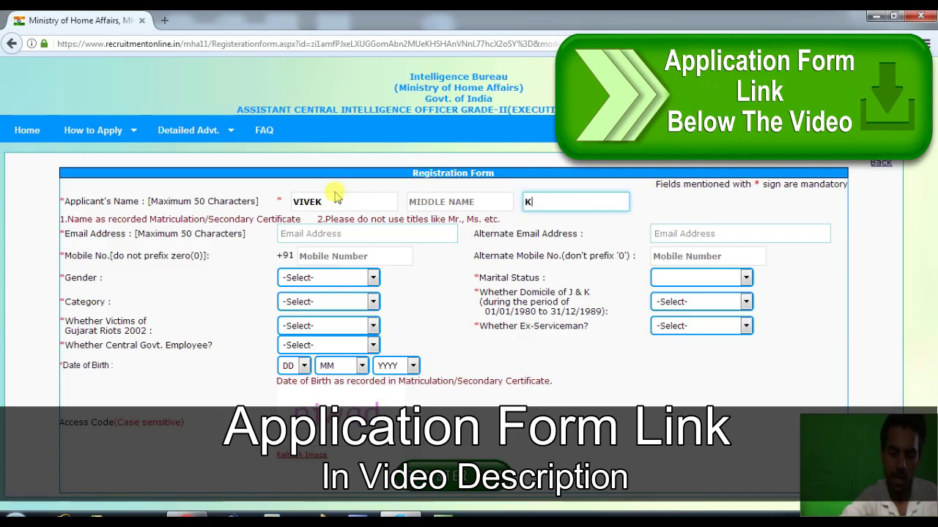
key(Tab)
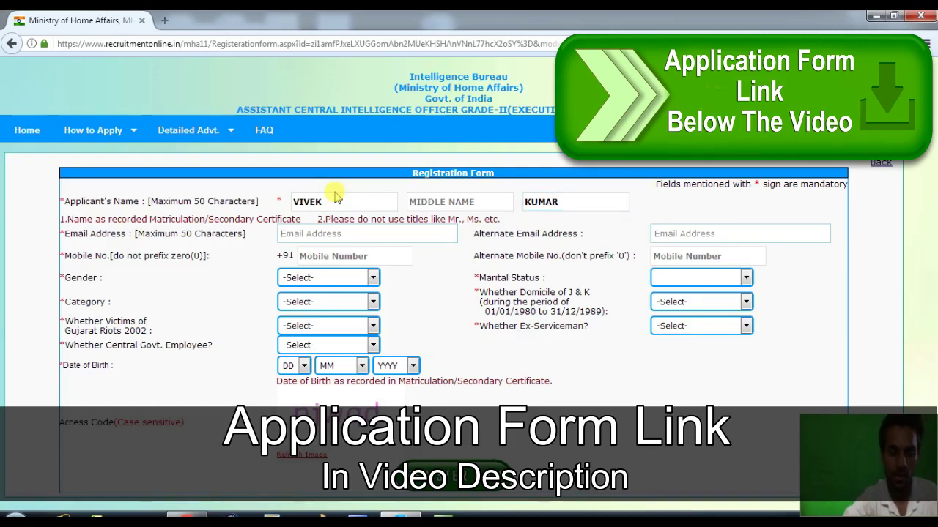
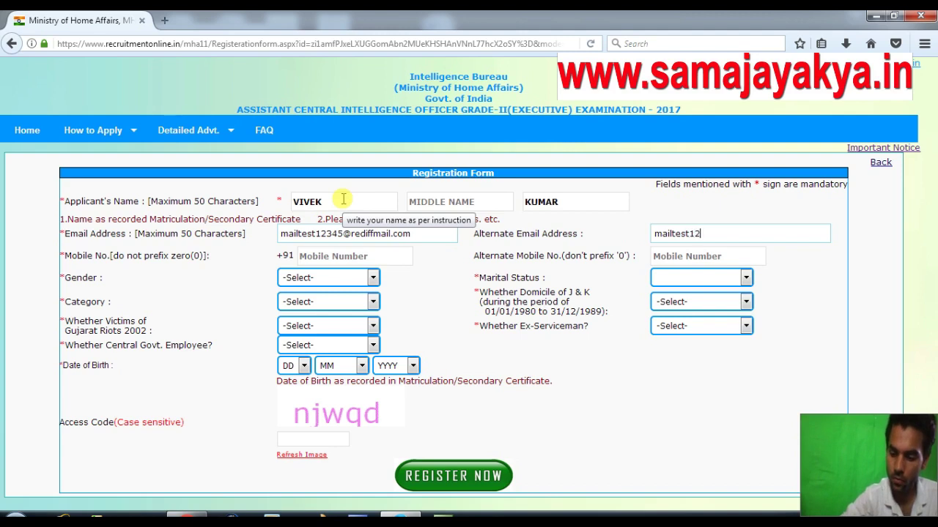
text(rediffmail.com)
key(Tab)
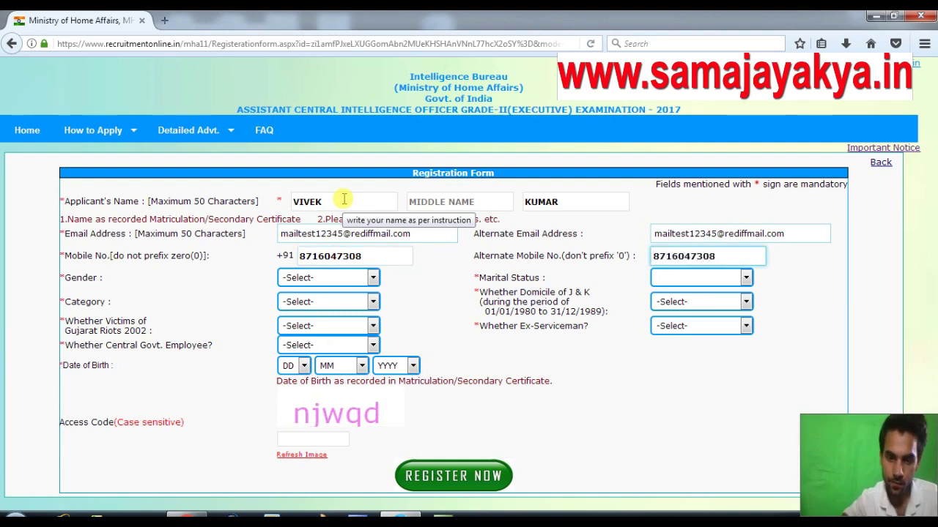
Set gender Male, marital status Un-Married, category SC, and J&K domicile No.
click(335, 278)
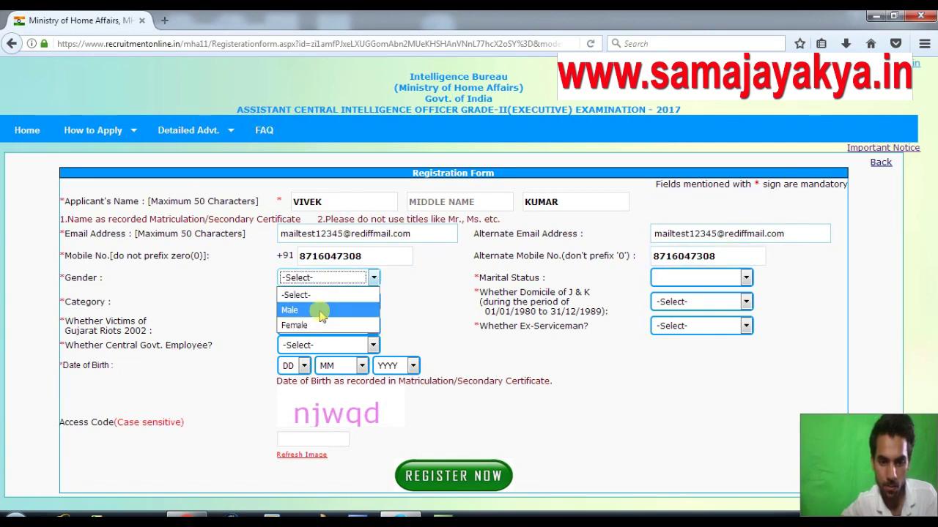
click(320, 311)
click(673, 282)
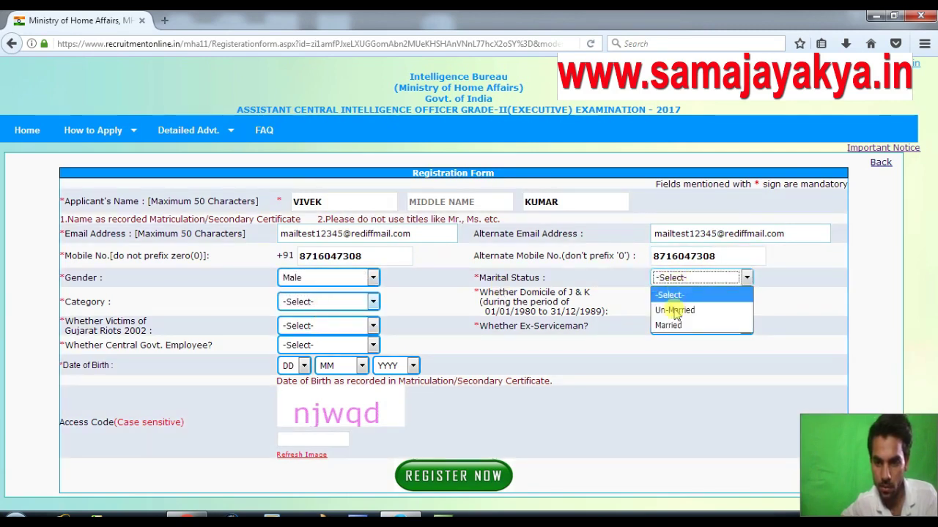
click(674, 312)
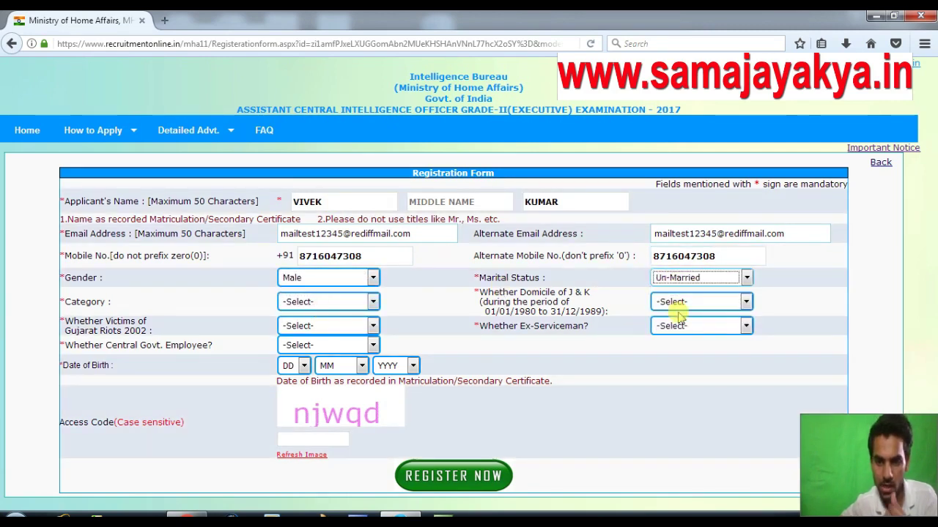
click(370, 310)
click(349, 346)
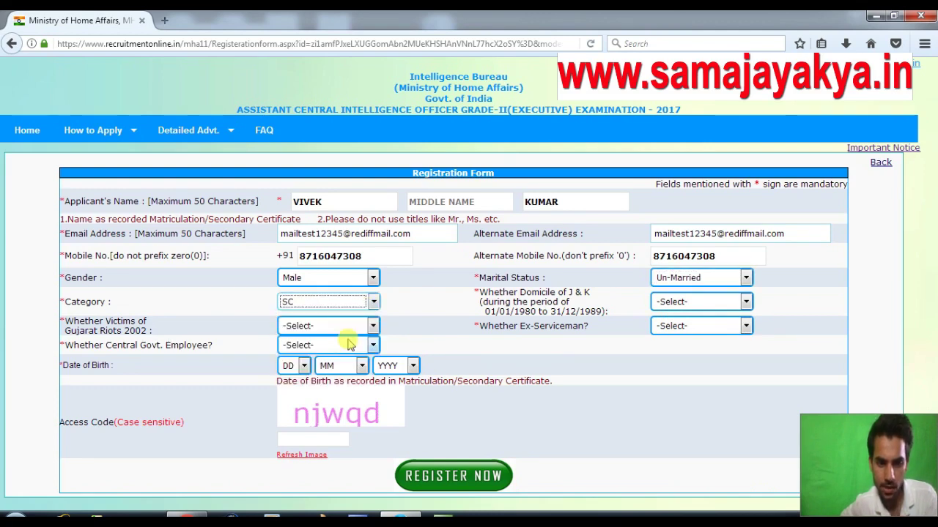
click(683, 303)
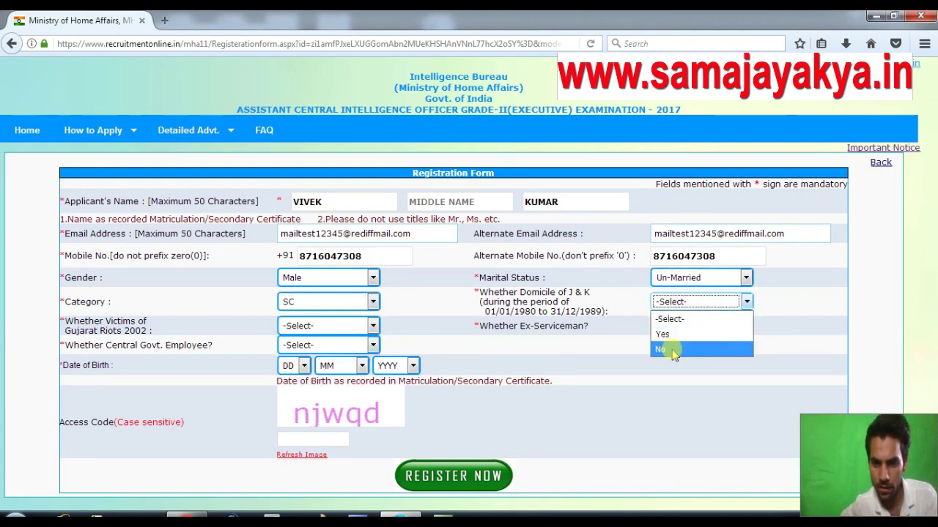
click(672, 351)
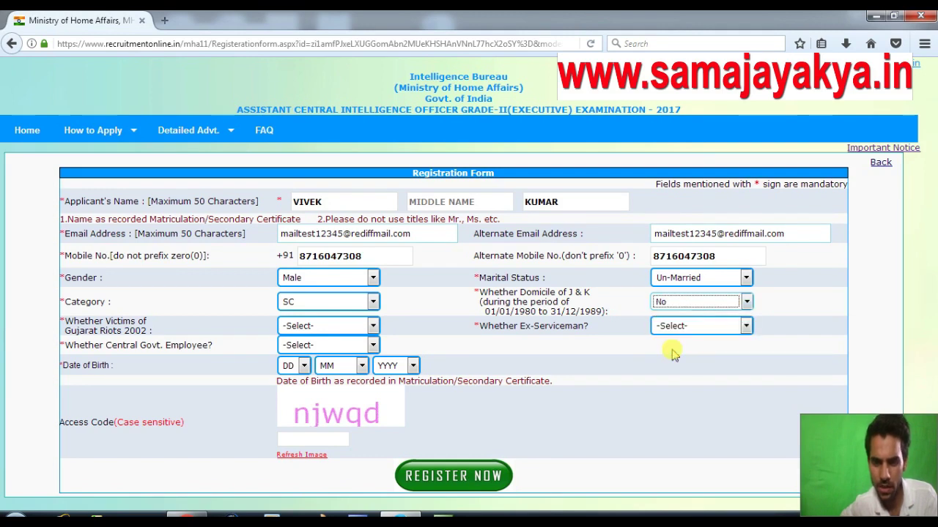
Answer No for Gujarat Riots 2002 victim, ex-serviceman and Central Govt. Employee.
click(341, 330)
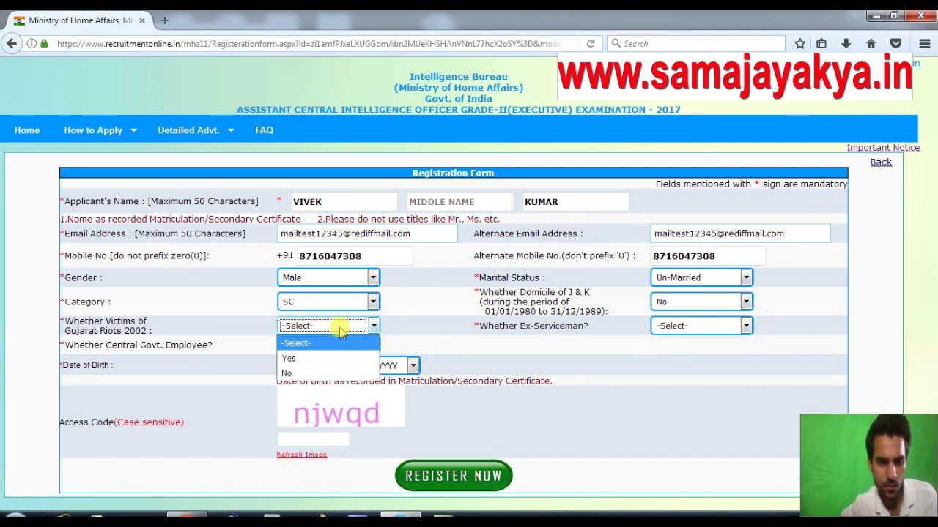
click(316, 375)
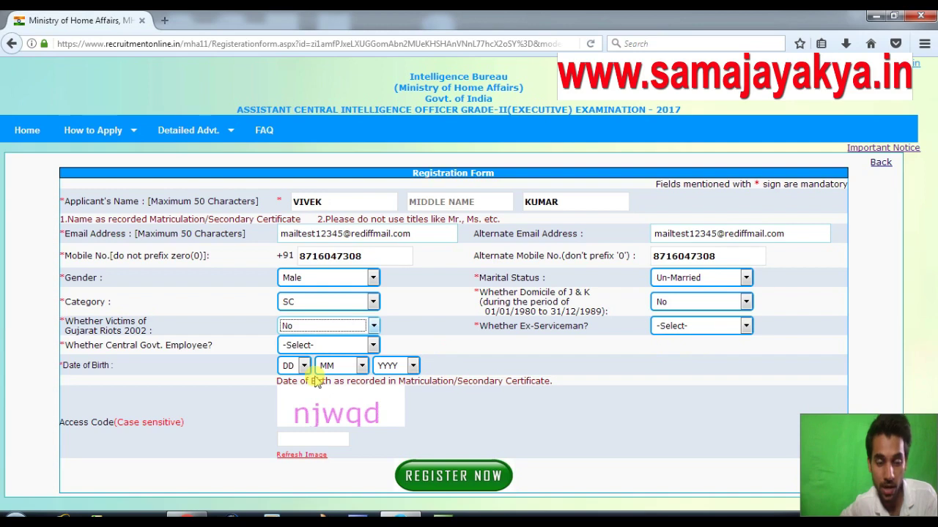
click(698, 331)
click(671, 373)
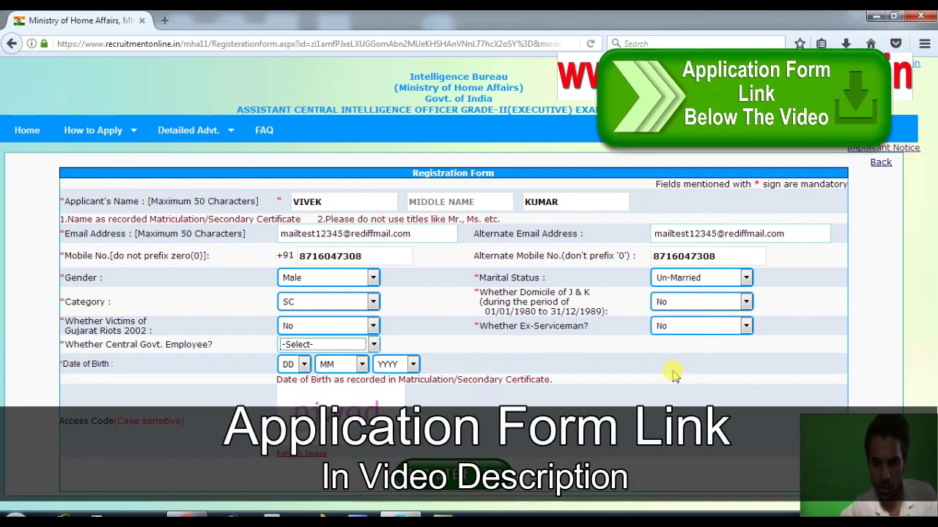
click(364, 350)
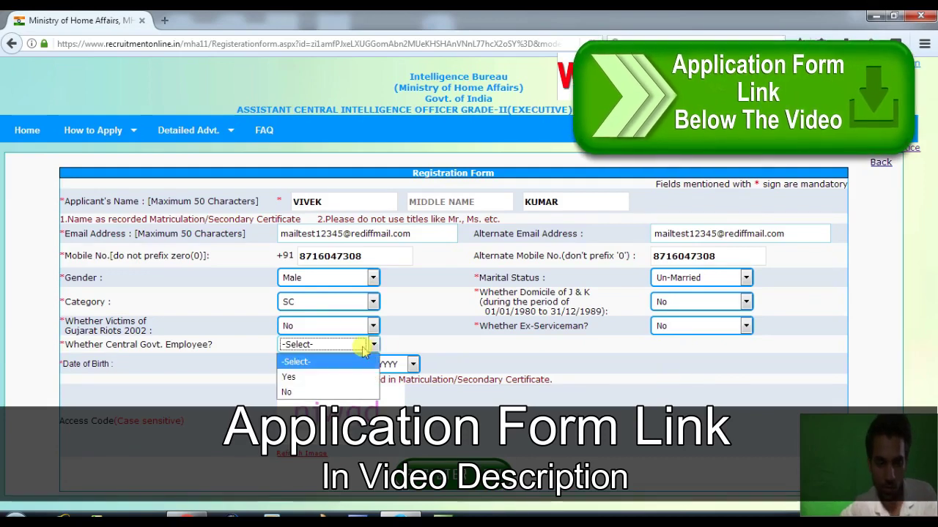
click(311, 394)
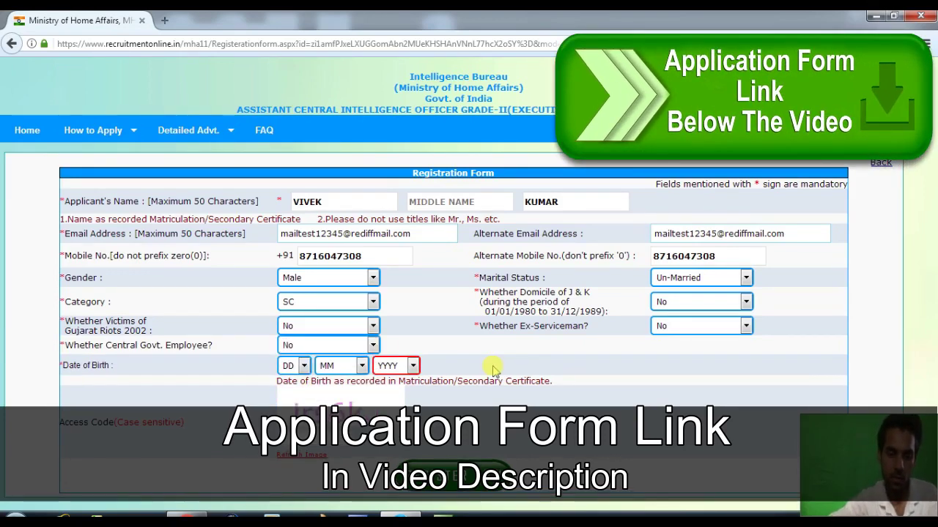
key(Tab)
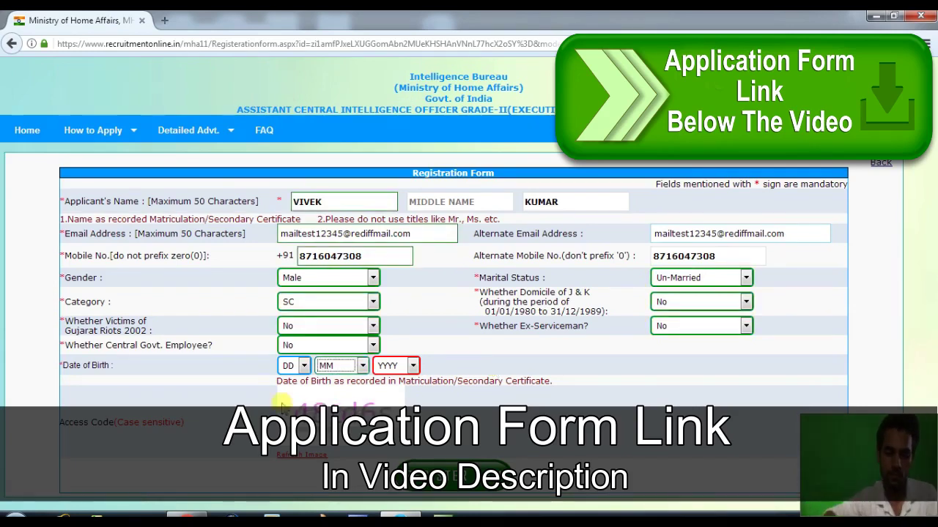
click(289, 366)
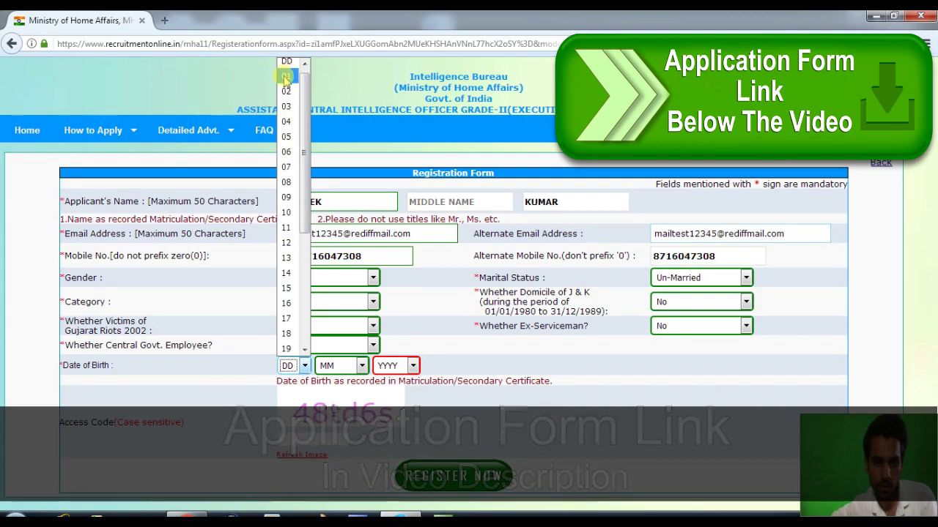
click(286, 76)
click(345, 370)
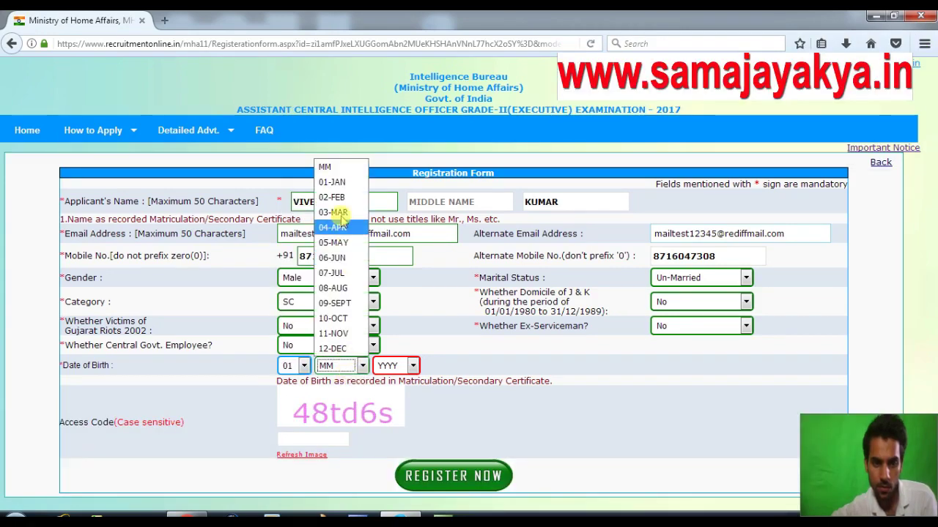
click(334, 182)
click(393, 368)
scroll(401, 334, down, 8)
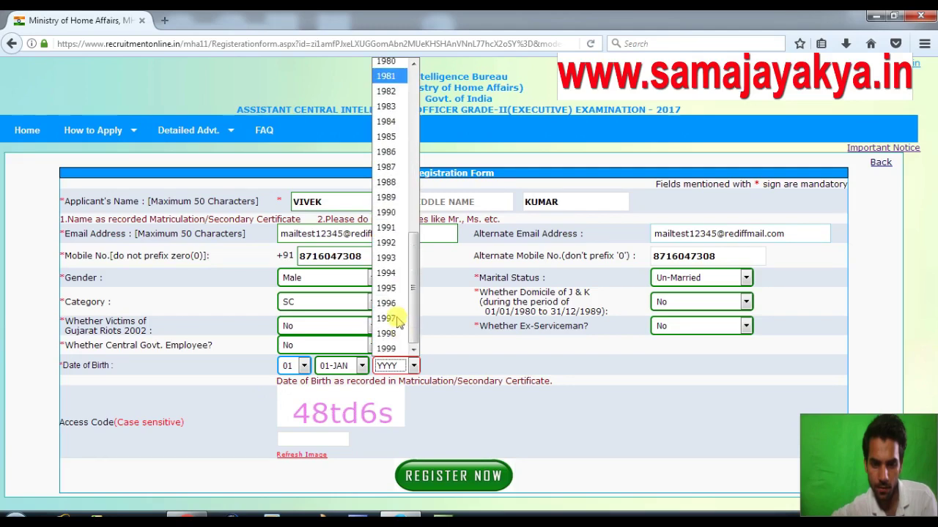
click(395, 288)
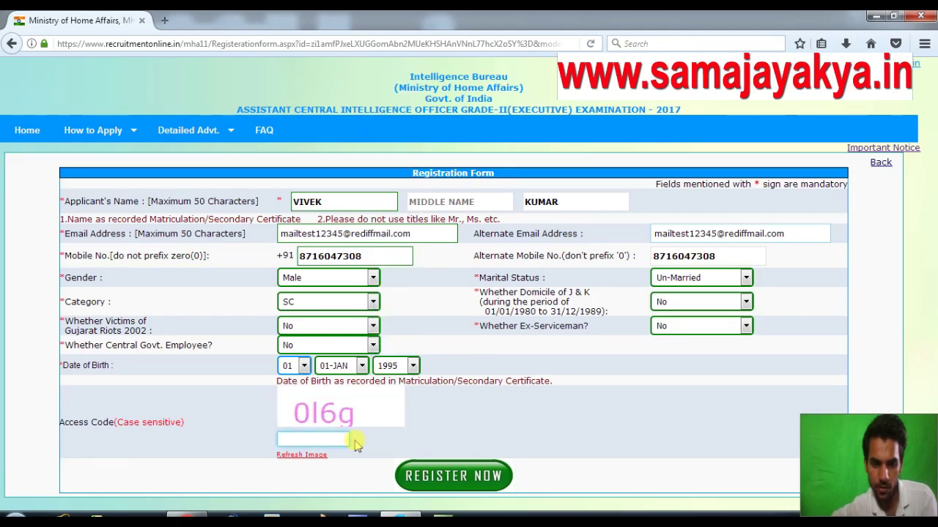
click(317, 440)
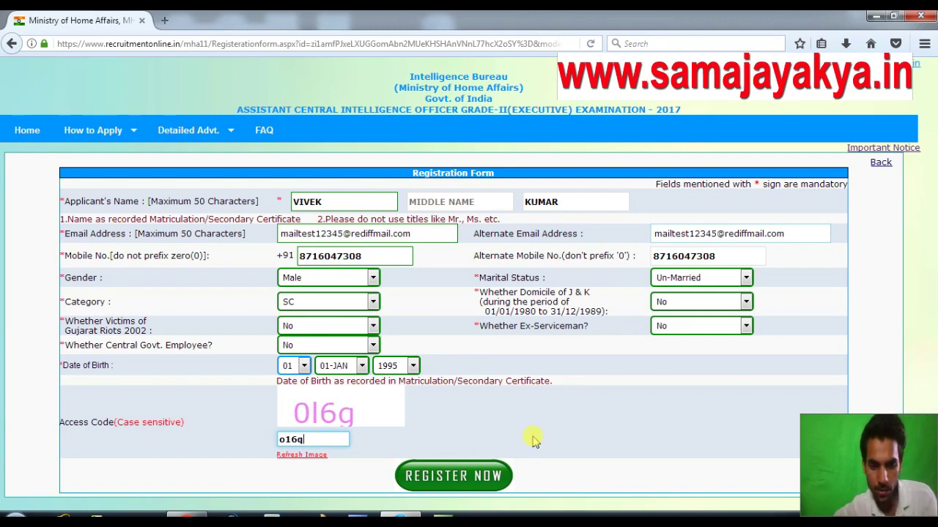
click(466, 477)
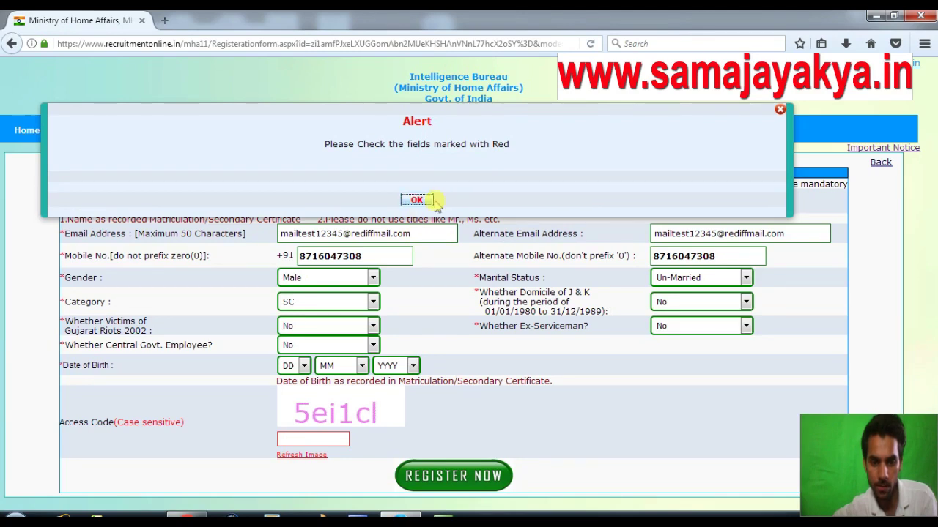
click(417, 200)
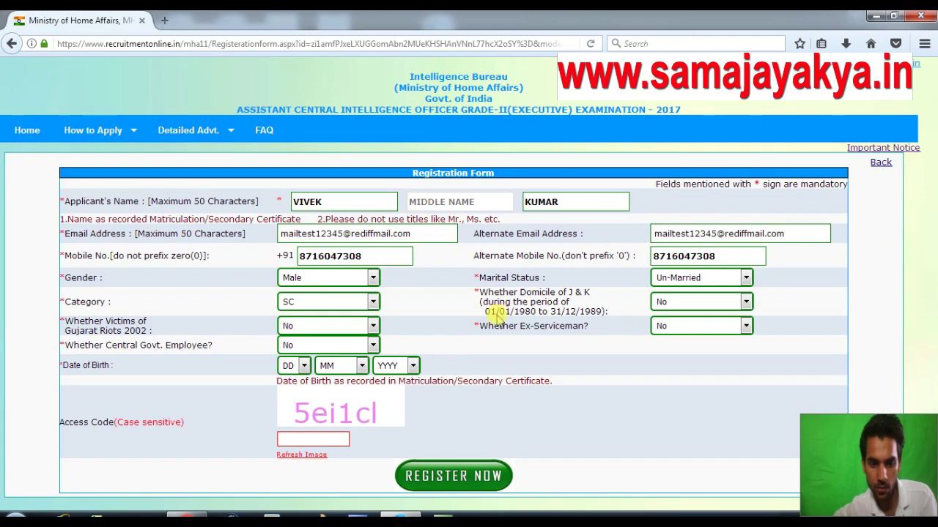
click(290, 366)
click(291, 64)
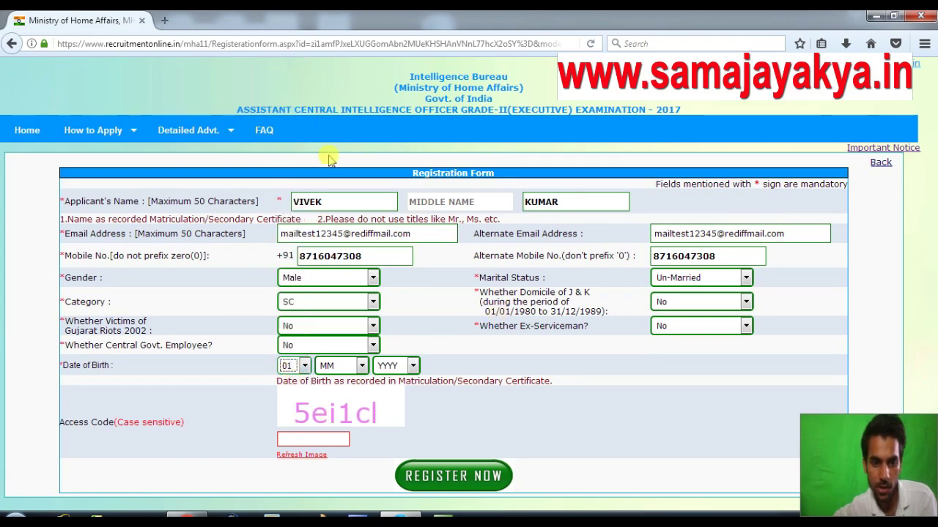
click(356, 366)
click(338, 184)
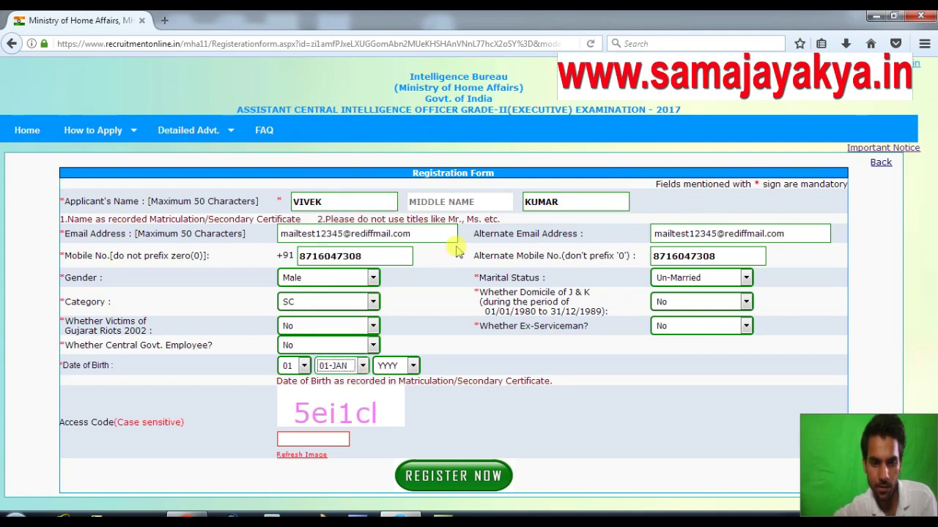
click(414, 367)
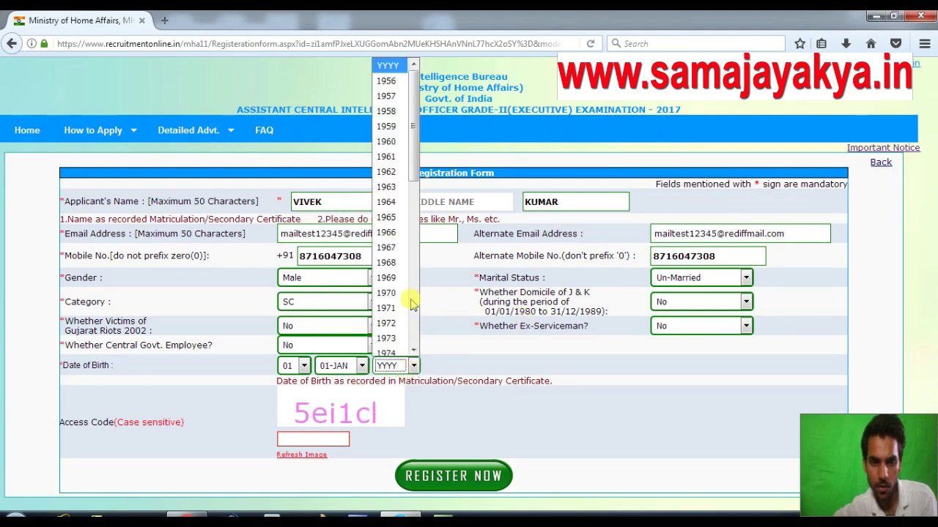
scroll(406, 307, down, 7)
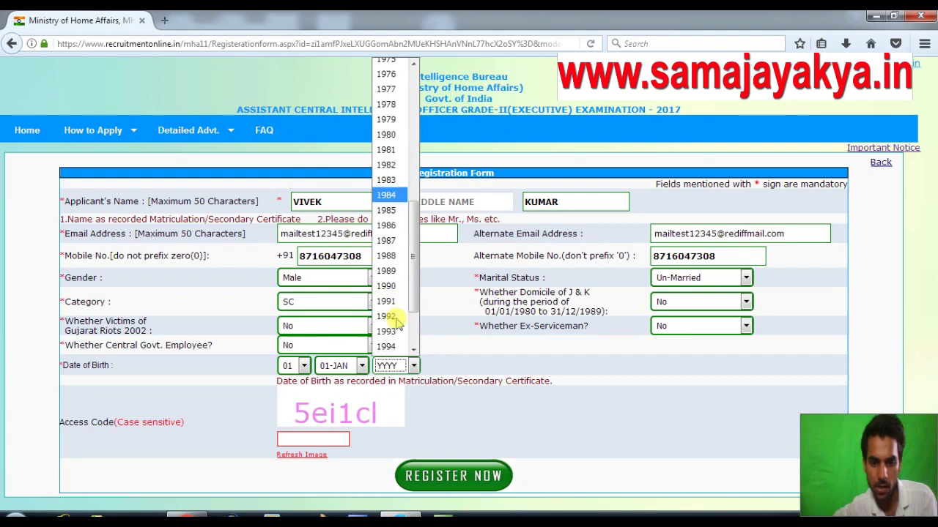
scroll(396, 311, down, 2)
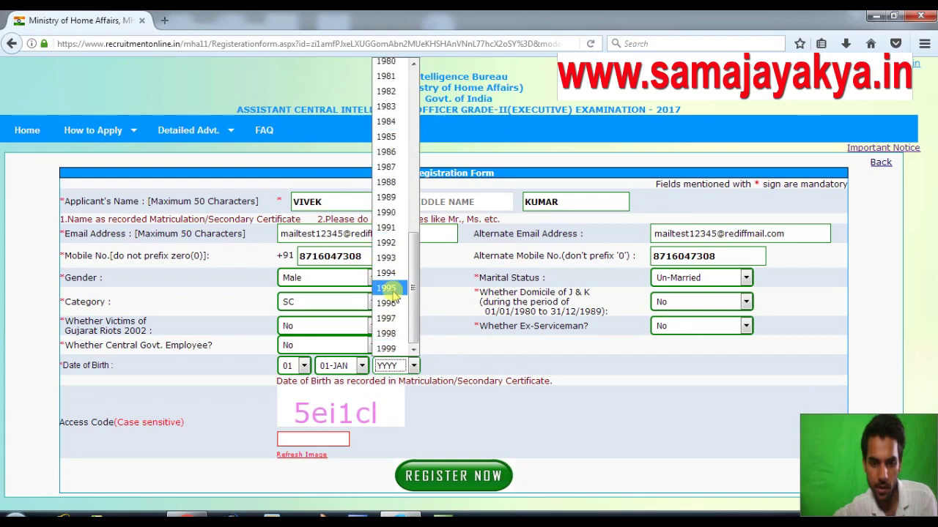
click(388, 289)
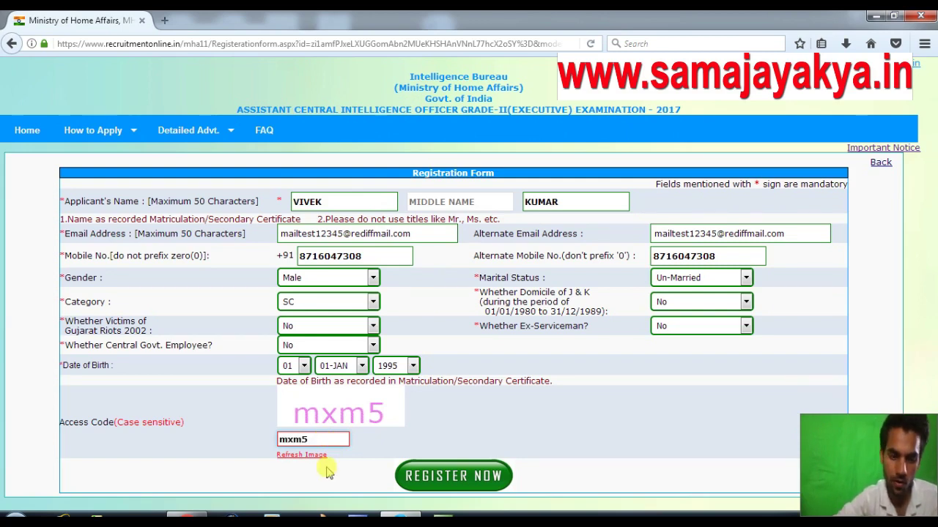
click(455, 477)
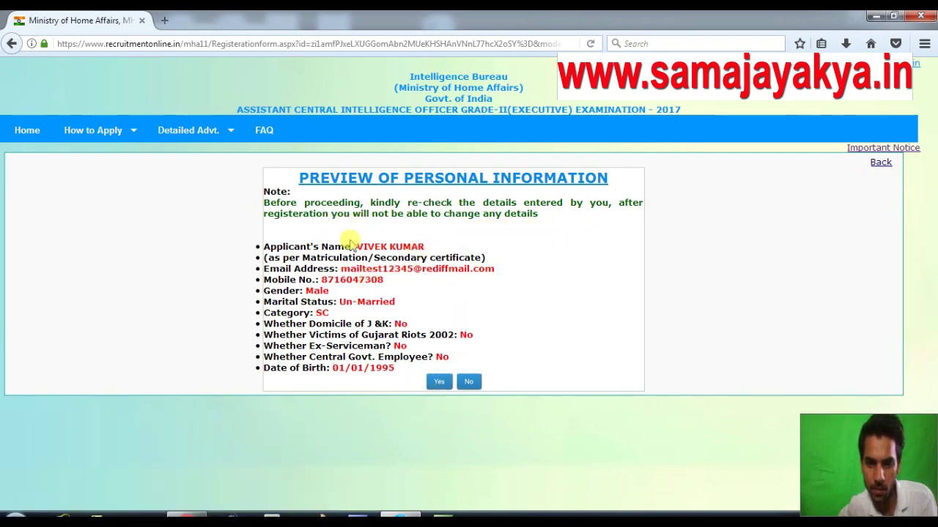
Confirm the previewed personal details with Yes to complete the registration.
click(436, 383)
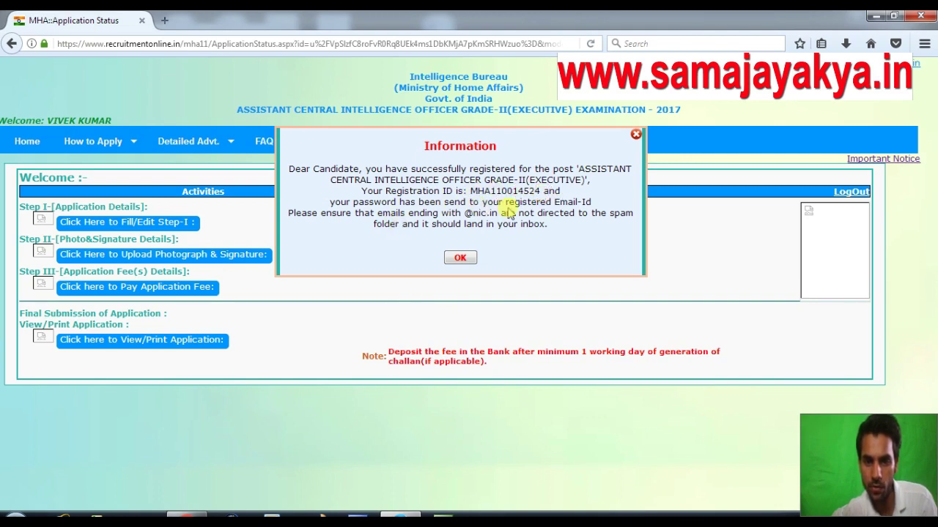
Acknowledge the success notice, read the MHA Registration Confirmation e-mail, and return to the login page.
click(466, 263)
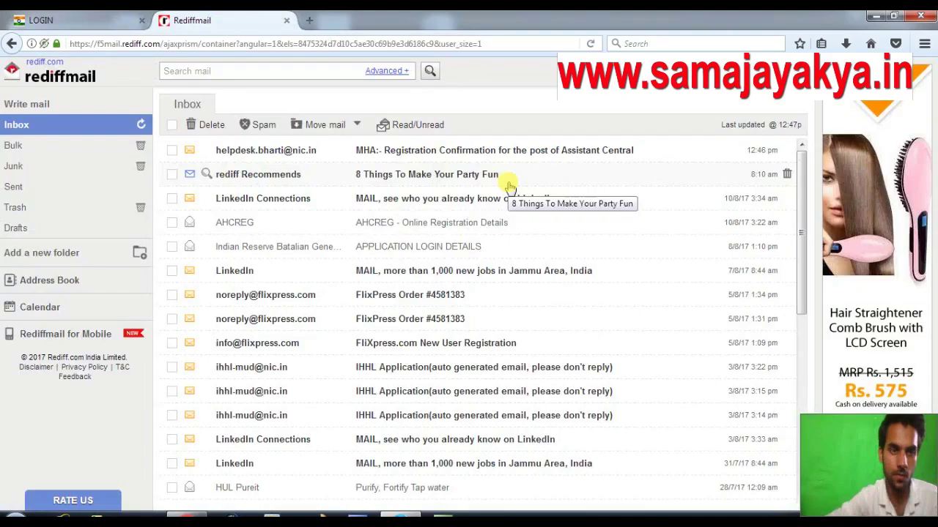
click(447, 154)
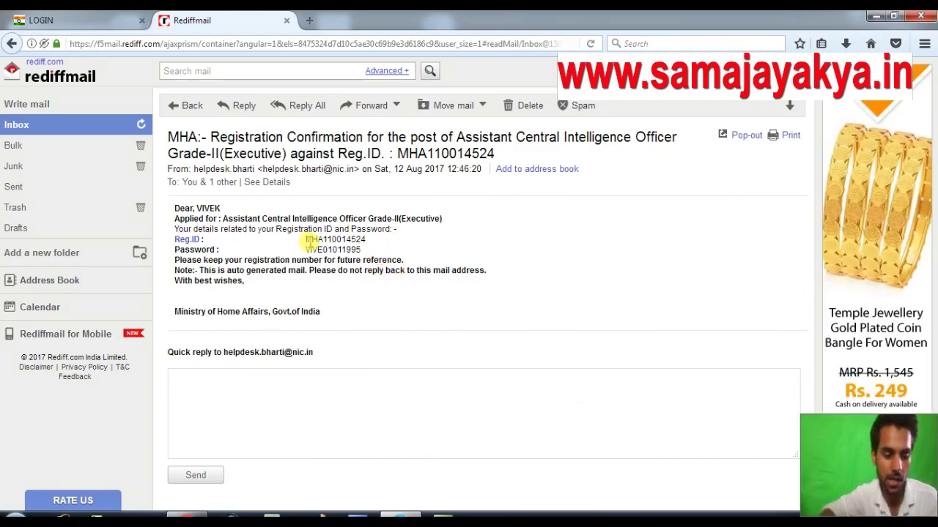
key(alt+Tab)
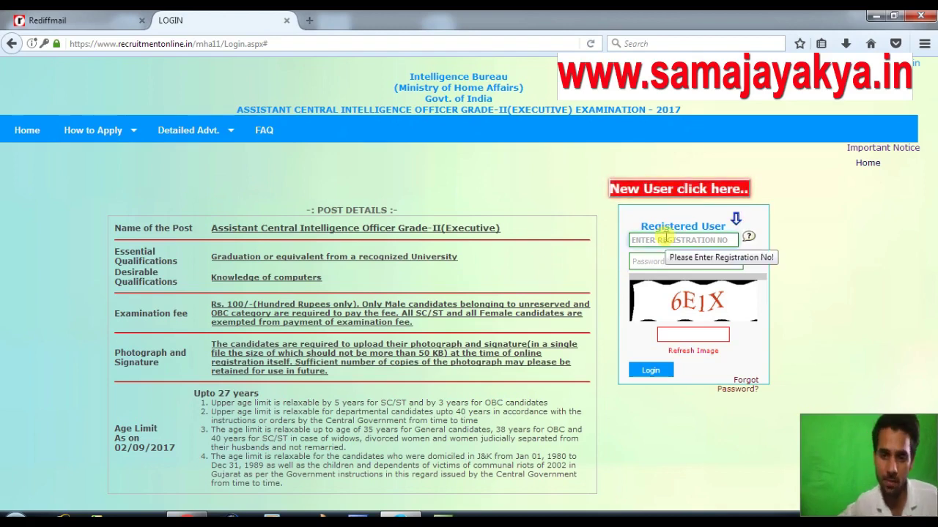
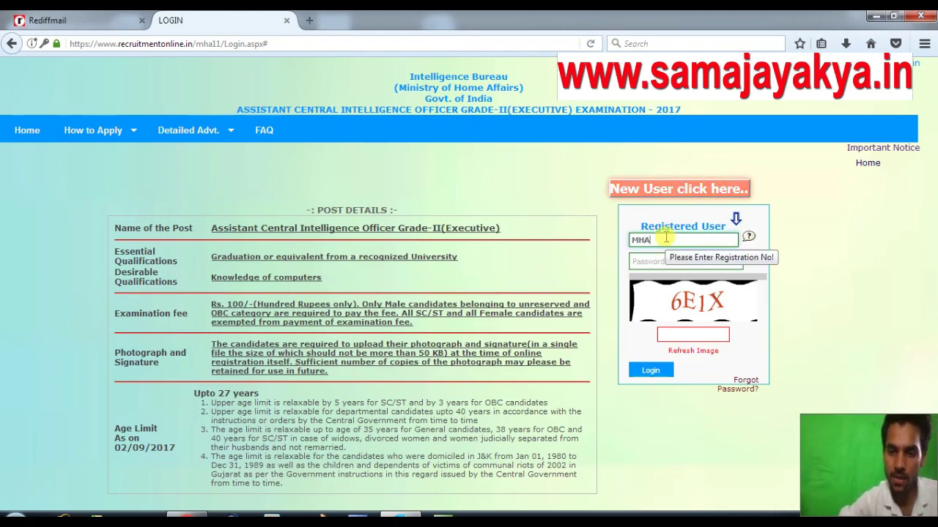
Enter the registration ID into the login form, checking it against the confirmation e-mail.
click(58, 20)
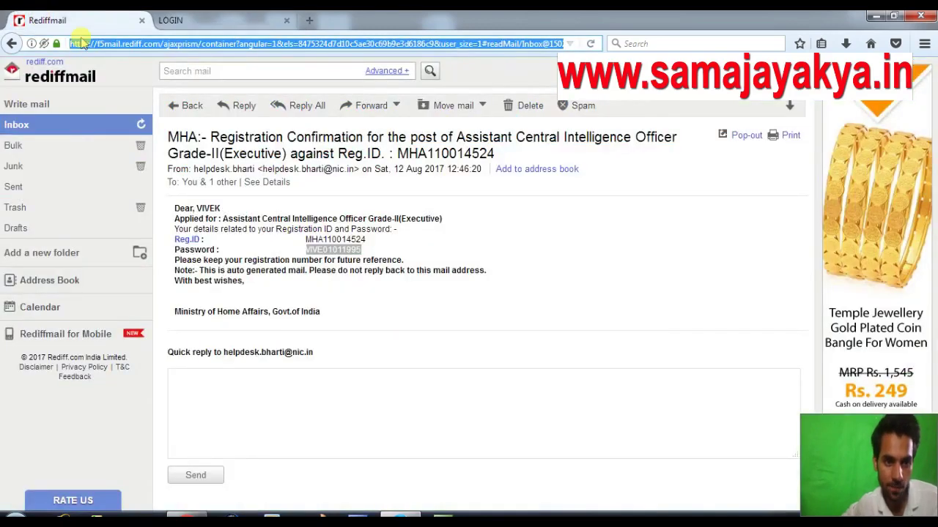
click(206, 21)
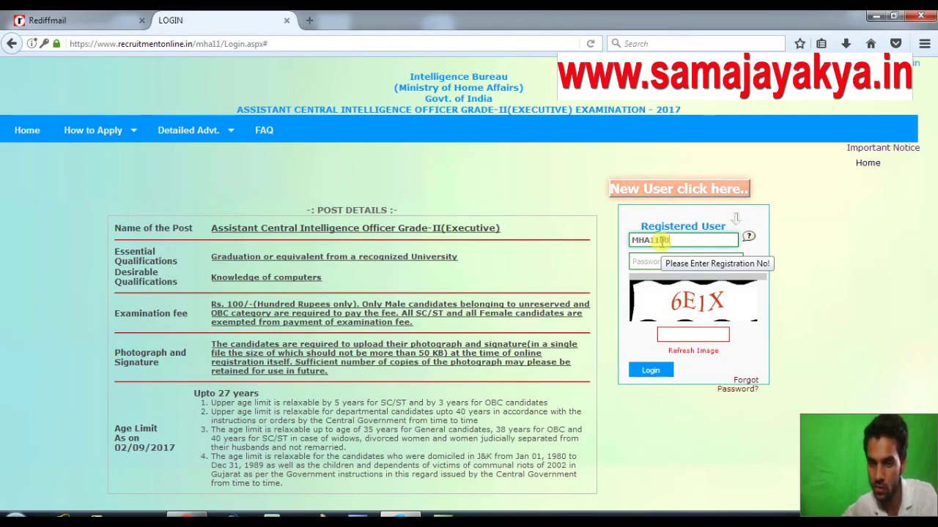
click(99, 22)
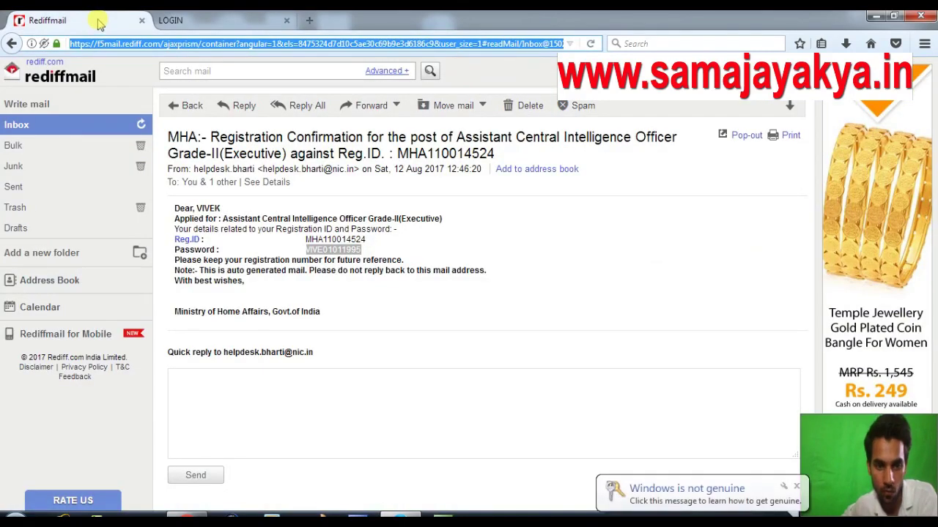
click(210, 22)
Dismiss the invalid-password alert and look up the emailed password again.
click(664, 261)
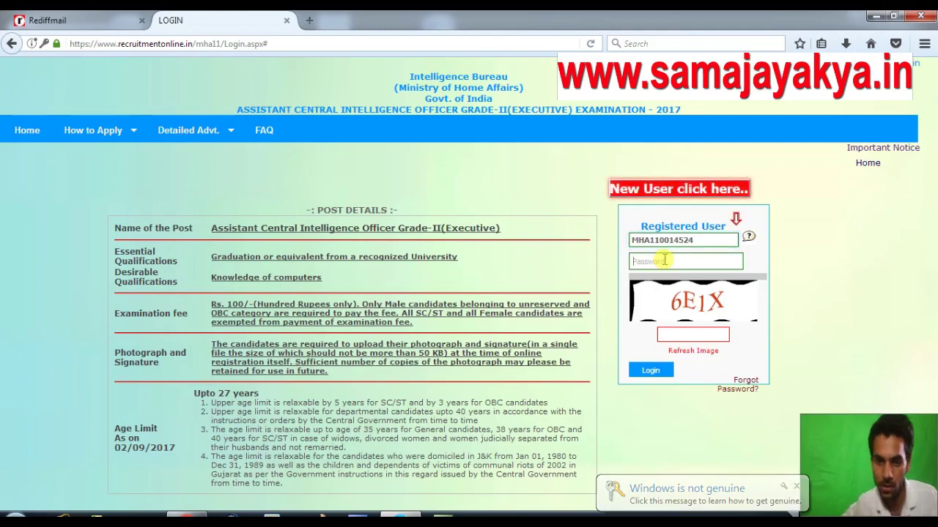
click(98, 22)
click(505, 254)
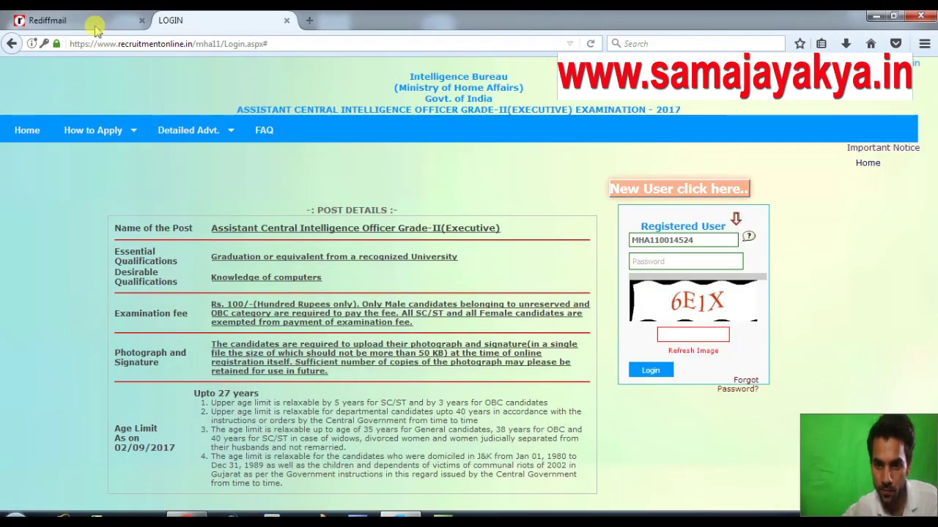
click(95, 28)
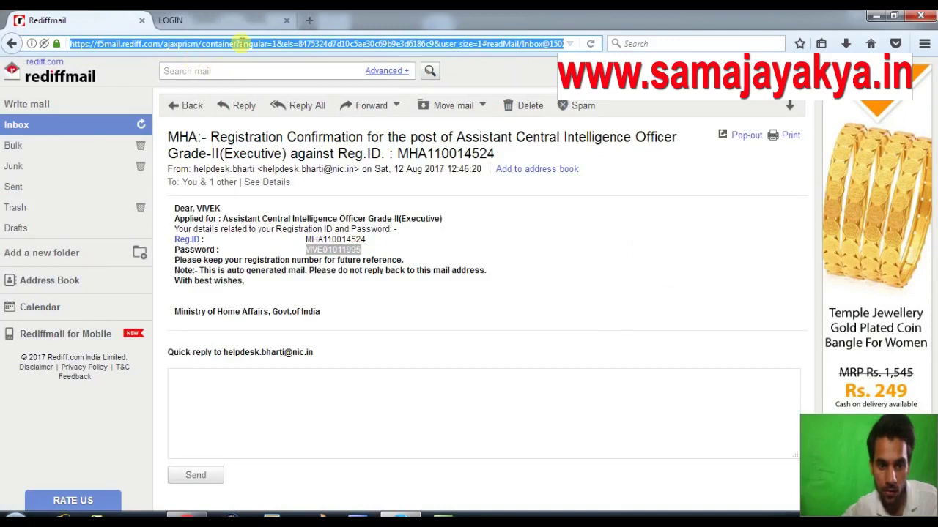
click(220, 20)
Log in with the emailed password and the captcha code, declining Firefox's save-login prompt.
click(689, 263)
text(•••)
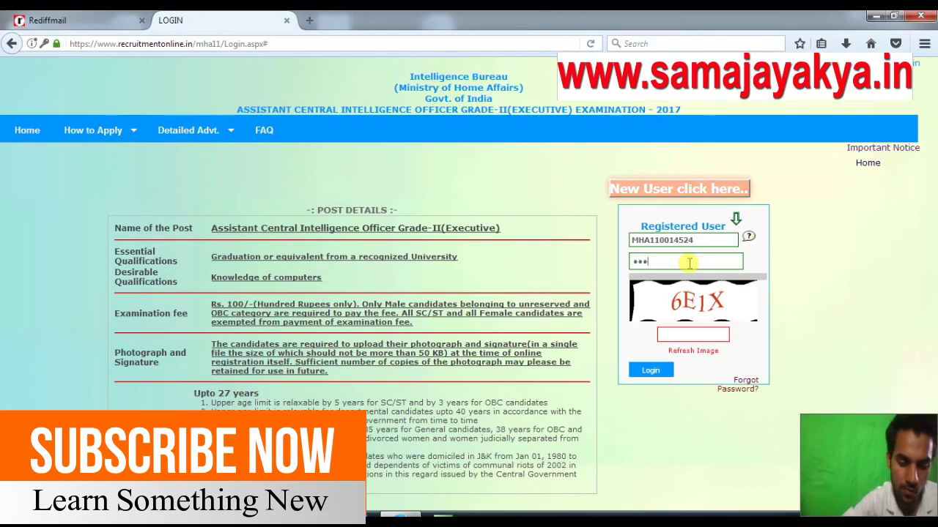
text(•••)
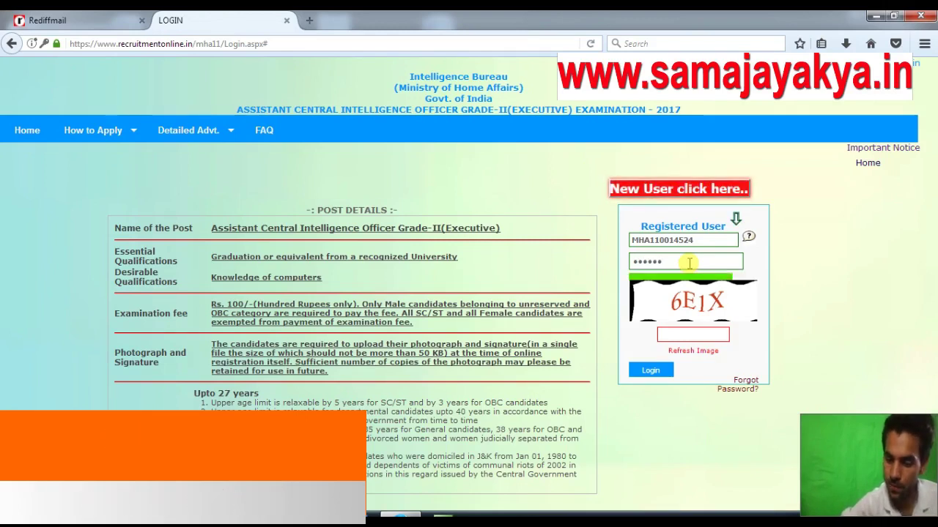
text(••••)
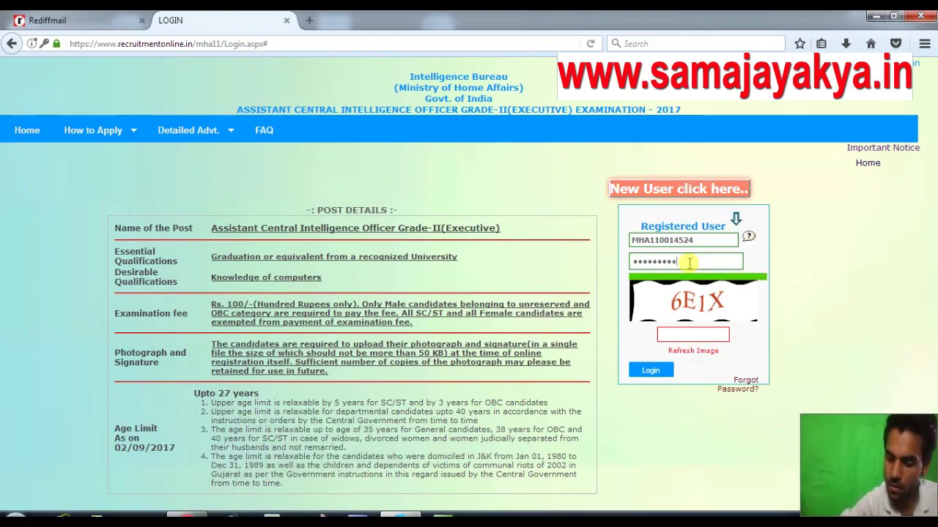
click(690, 331)
text(6)
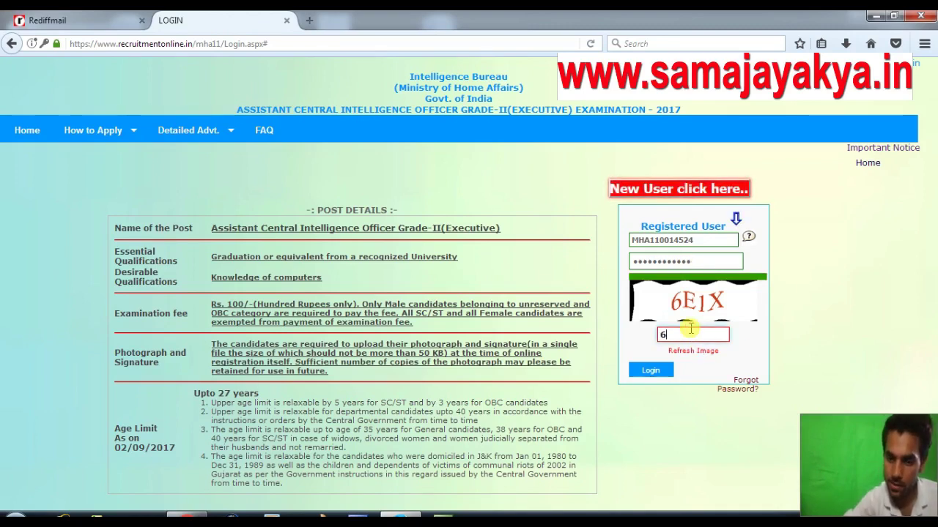
text(E1X)
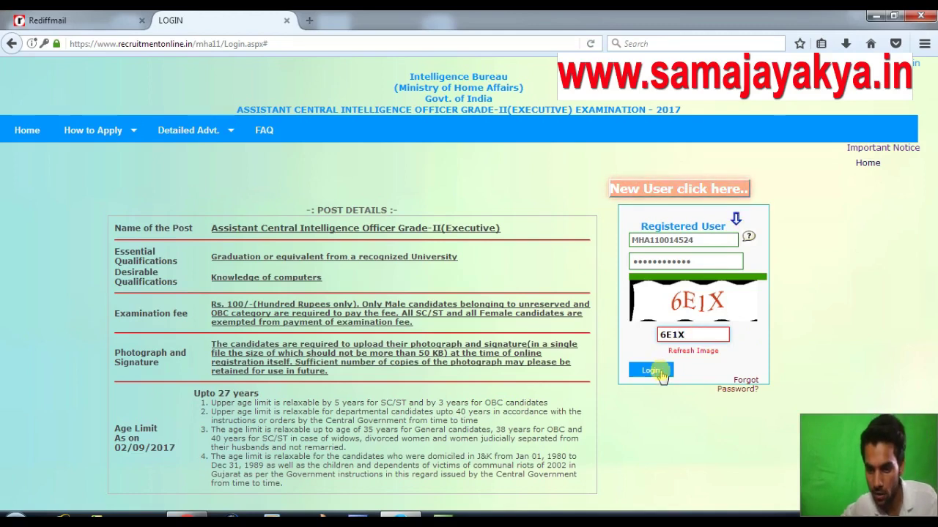
click(651, 371)
click(220, 169)
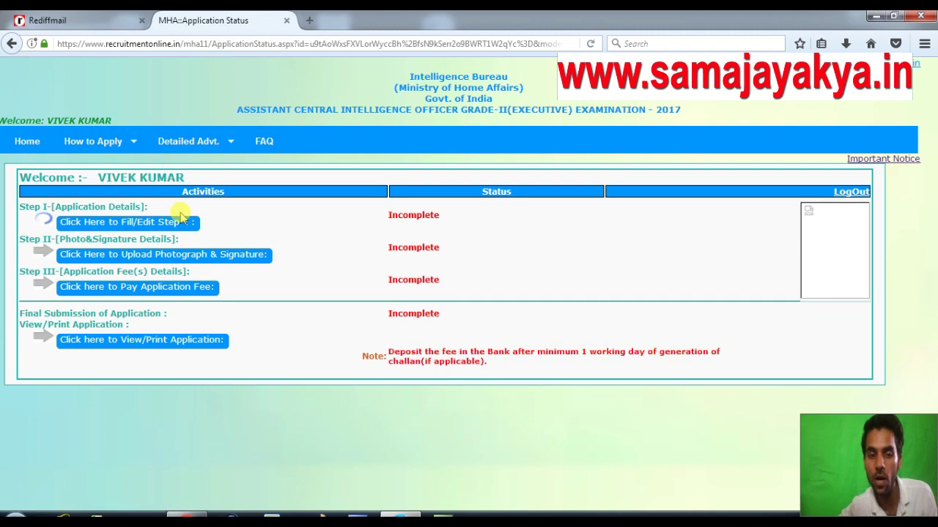
Open 'Click Here to Fill/Edit Step-I' from the Application Status page.
click(127, 224)
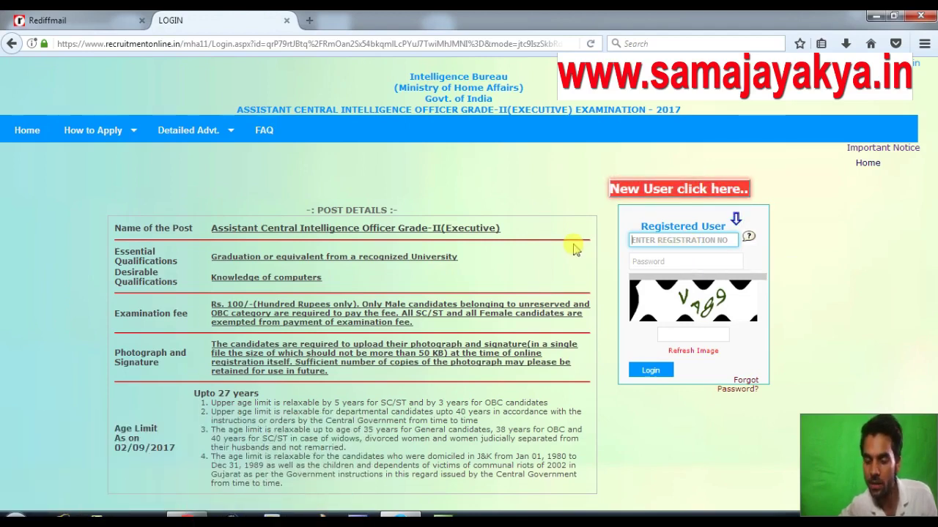
Open How to Apply > Step-by-Step and read through the STEP 1 instructions.
click(93, 132)
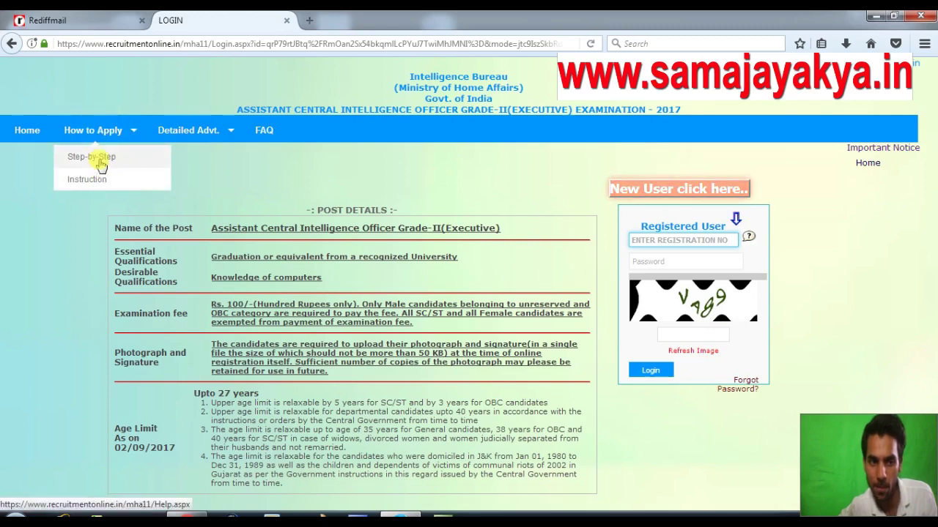
click(99, 159)
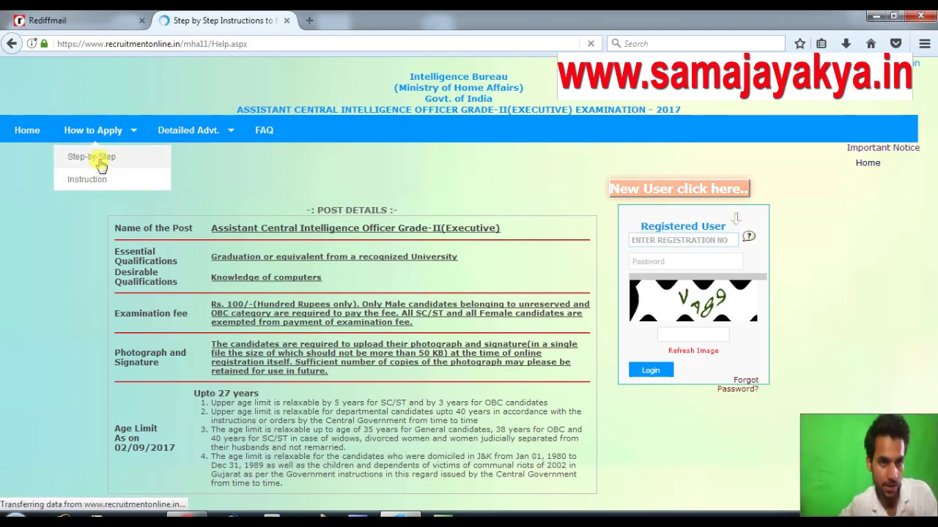
scroll(332, 273, down, 2)
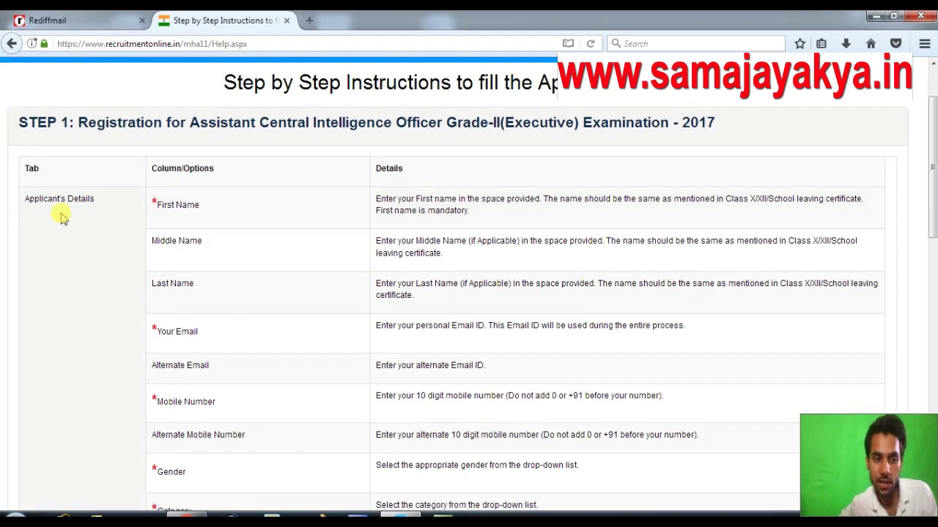
scroll(351, 253, down, 10)
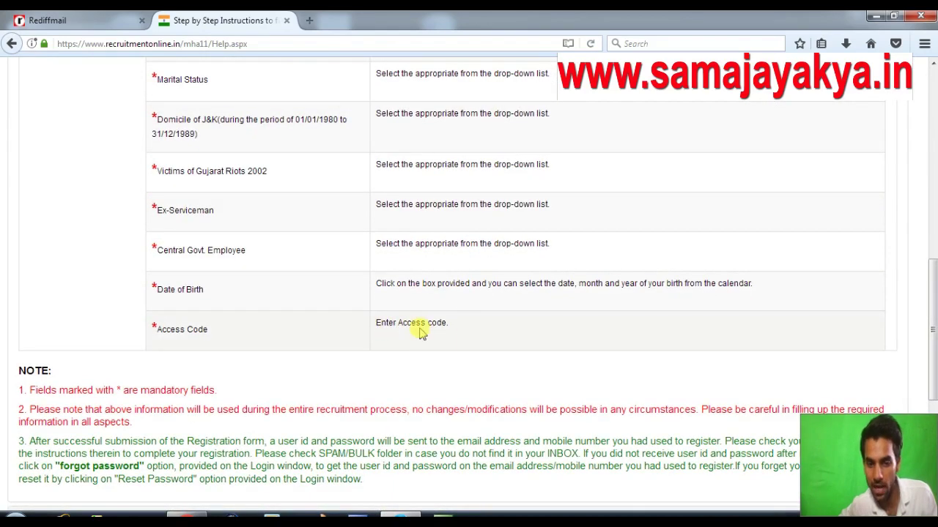
scroll(419, 330, down, 2)
scroll(425, 302, down, 4)
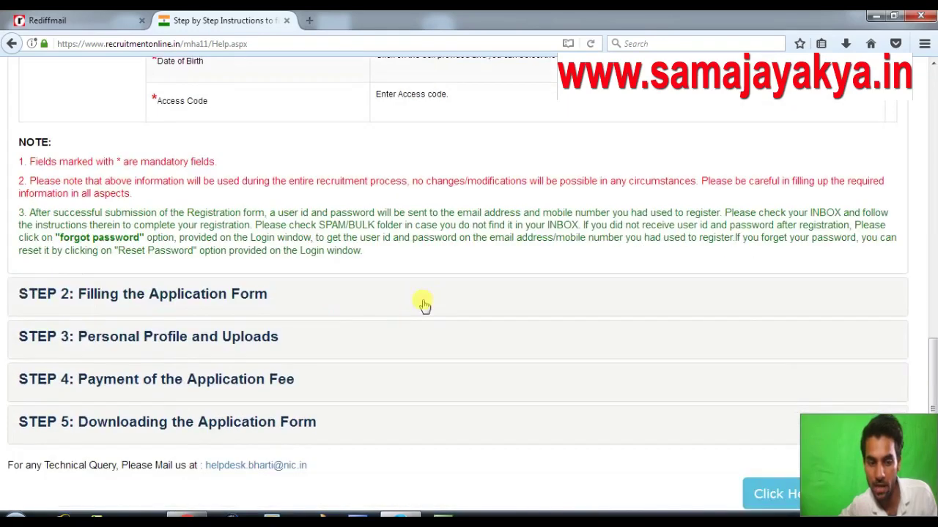
Expand 'STEP 2: Filling the Application Form' and read its guidance.
click(214, 289)
scroll(209, 289, down, 10)
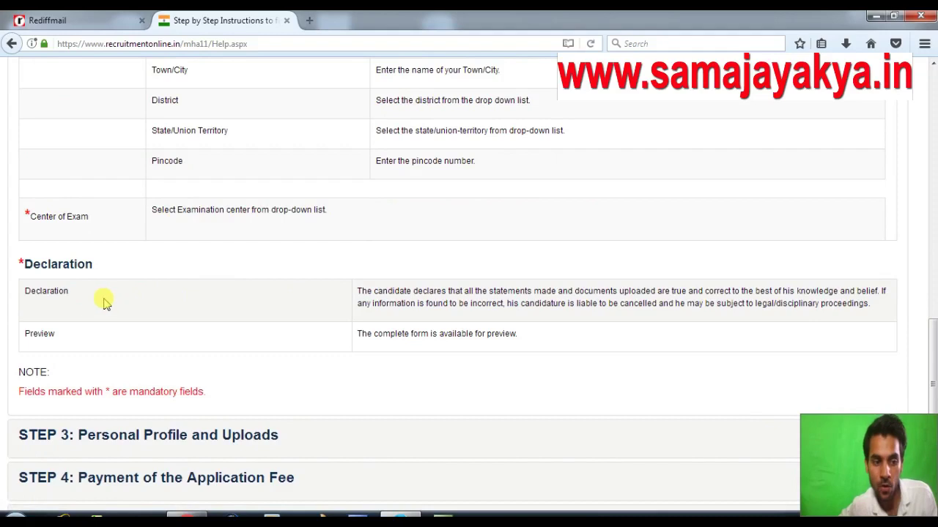
scroll(100, 297, down, 1)
scroll(110, 290, down, 3)
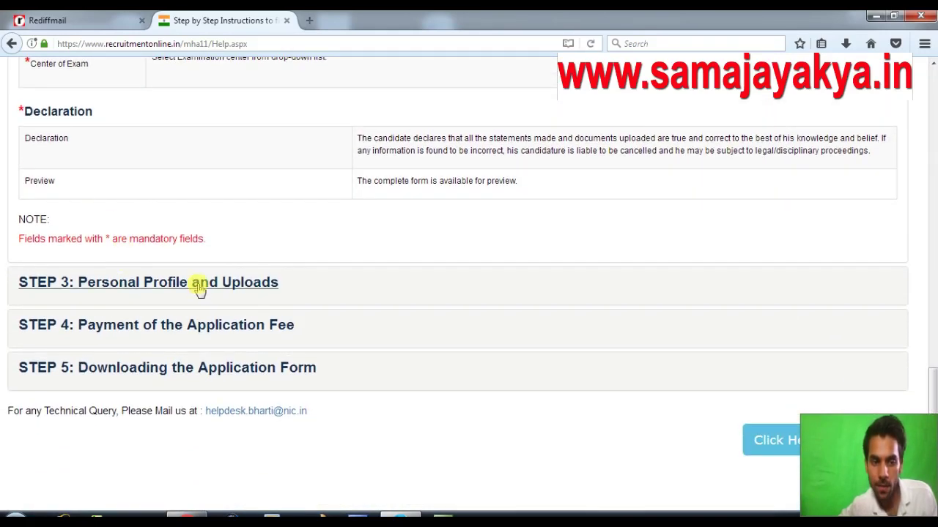
scroll(235, 241, up, 15)
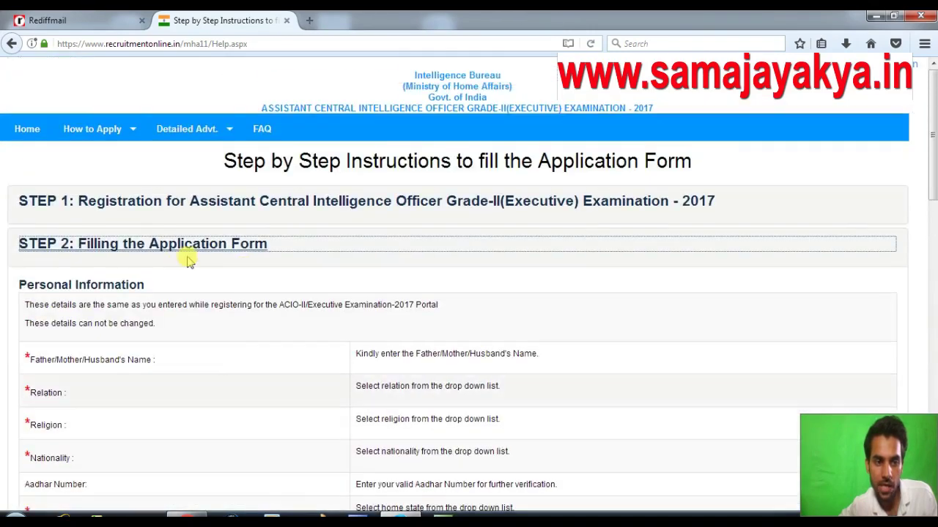
scroll(183, 263, down, 2)
click(59, 285)
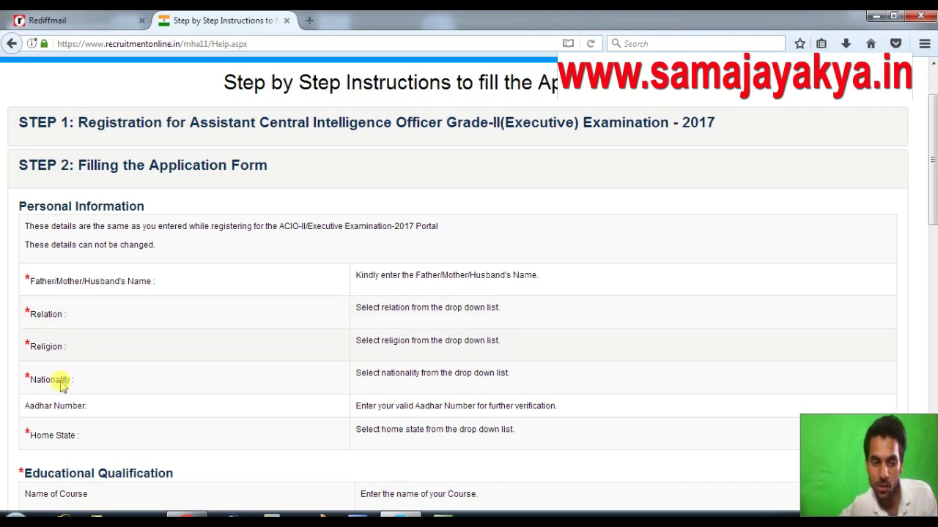
scroll(109, 377, down, 2)
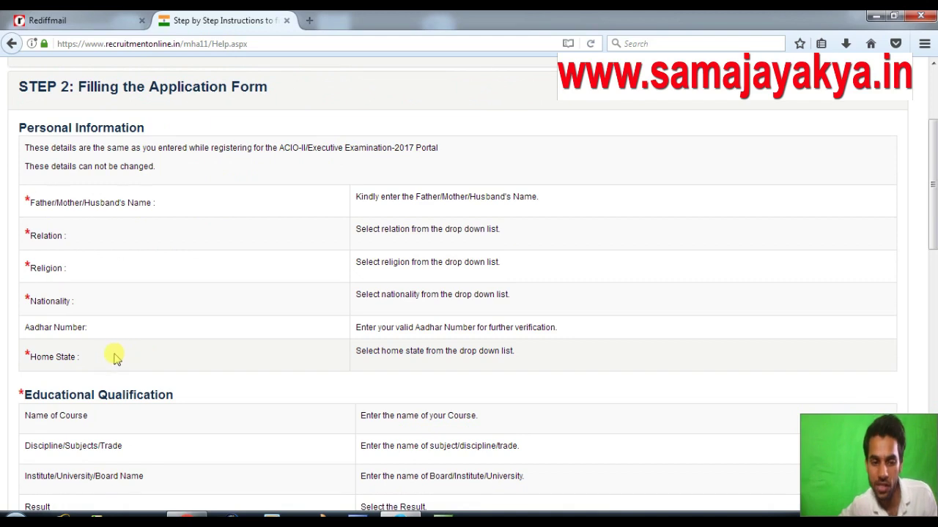
scroll(125, 357, down, 4)
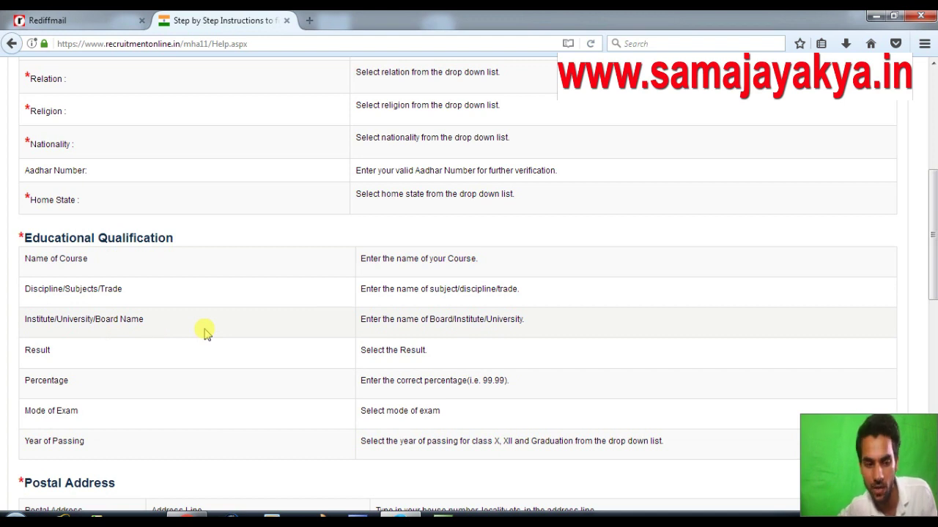
click(162, 355)
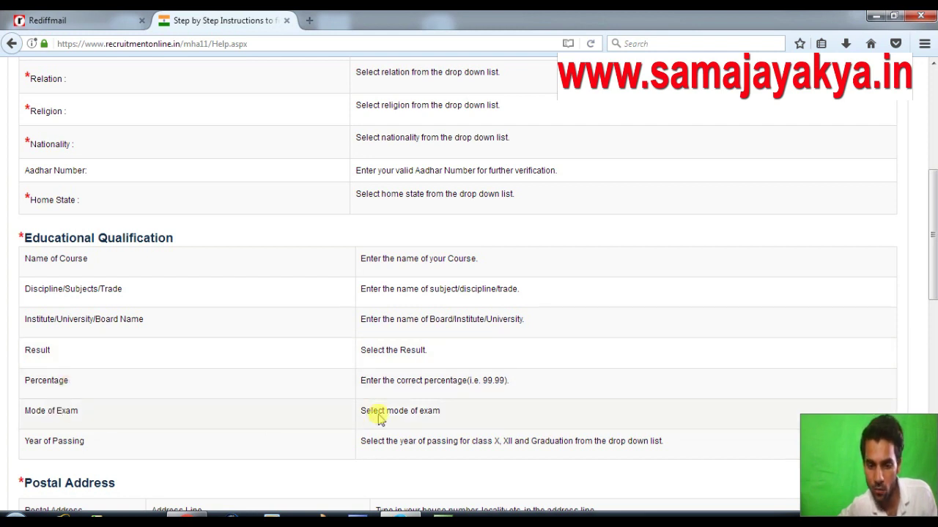
scroll(379, 416, down, 2)
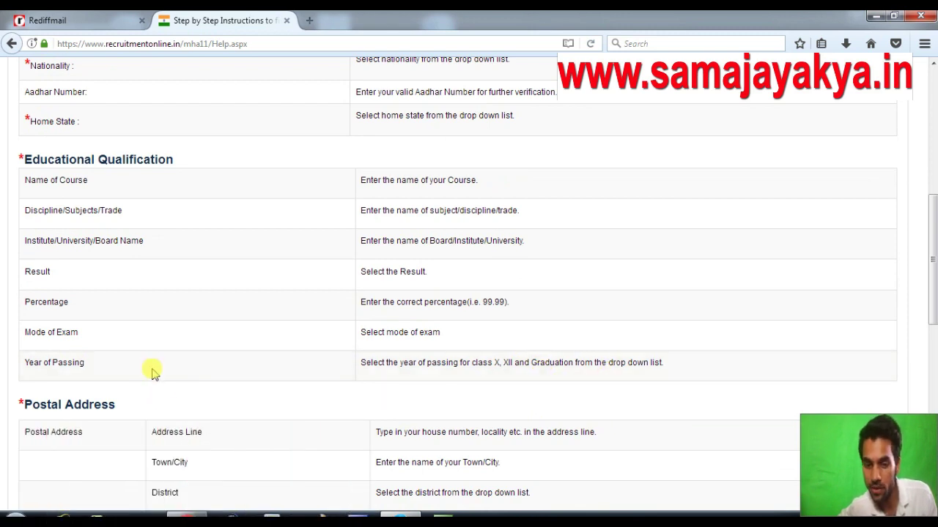
scroll(152, 373, down, 2)
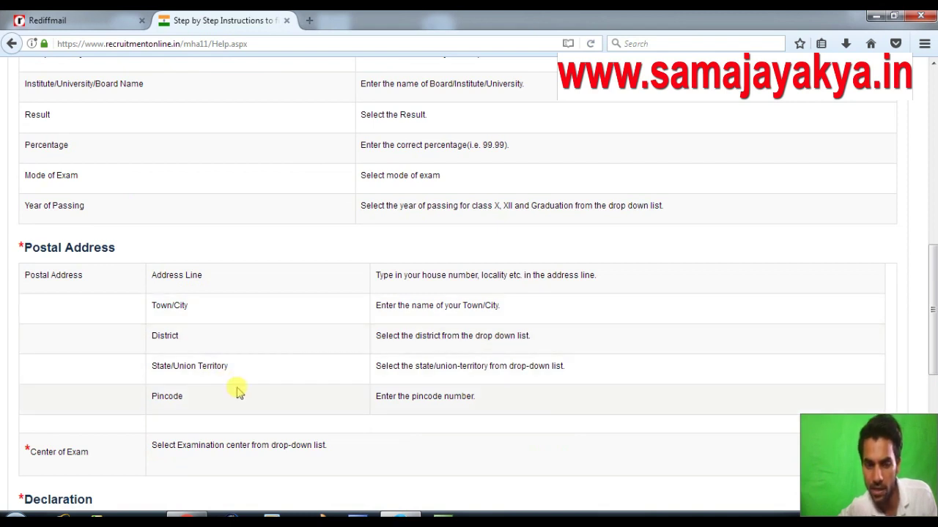
scroll(254, 377, down, 2)
scroll(256, 341, down, 1)
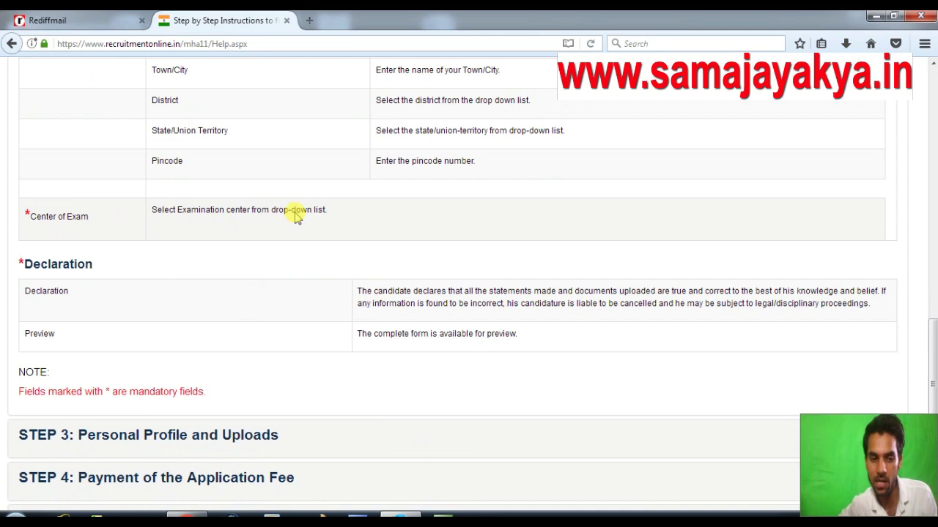
scroll(294, 216, down, 2)
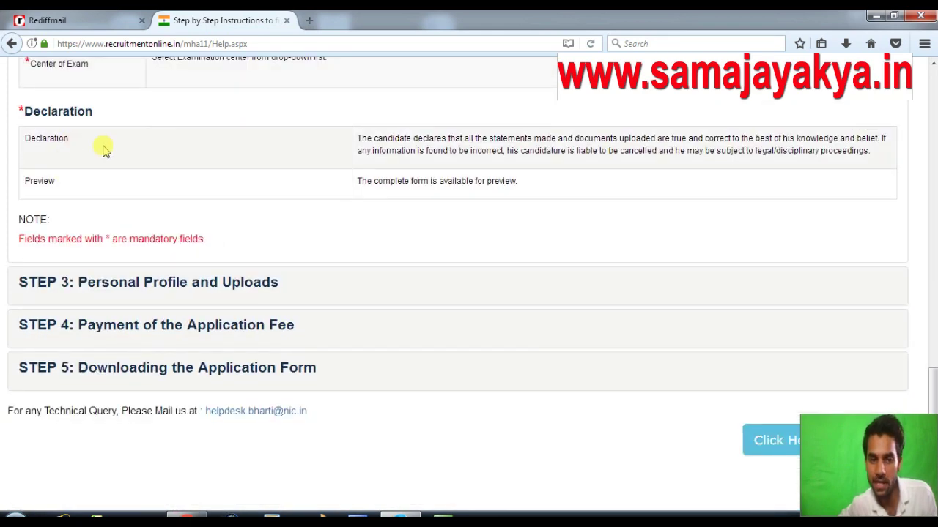